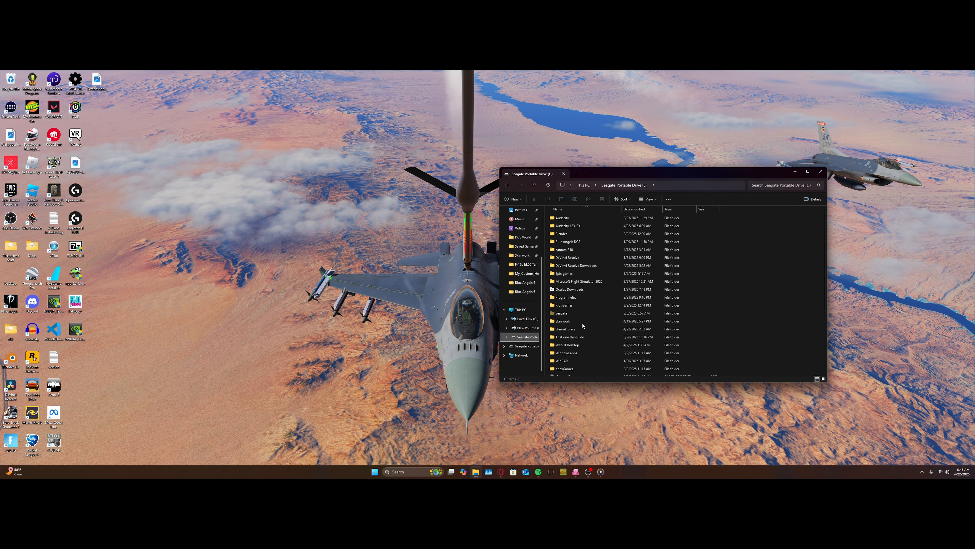
Step: Locate the Skin work folder on the Seagate Portable Drive and open it
scroll(633, 326, "down", 3)
right_click(766, 300)
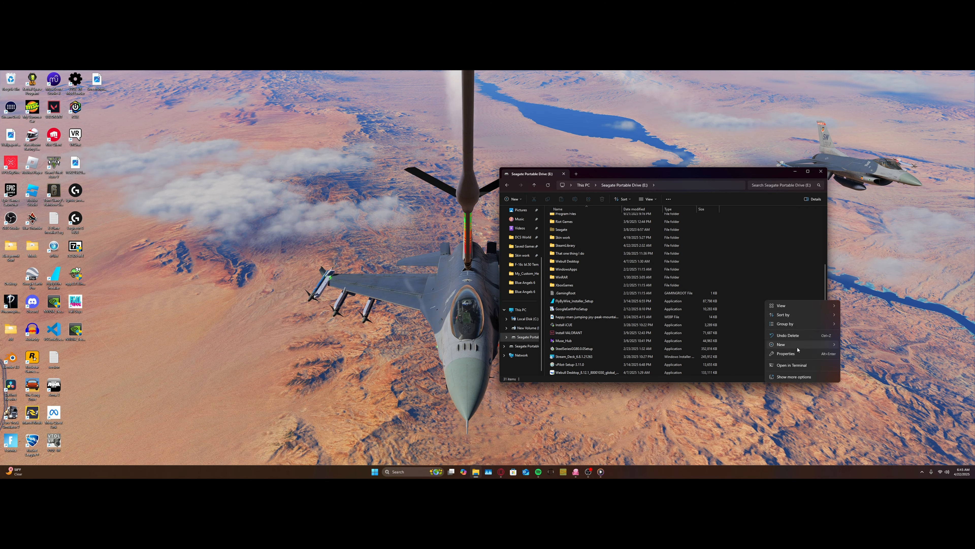
left_click(774, 273)
left_click(569, 239)
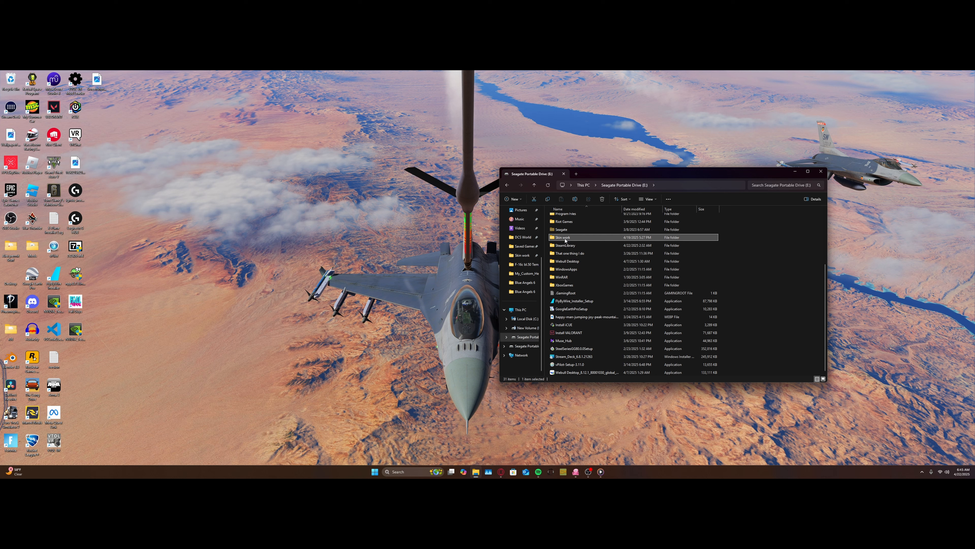
right_click(565, 240)
left_click(593, 289)
left_click(533, 257)
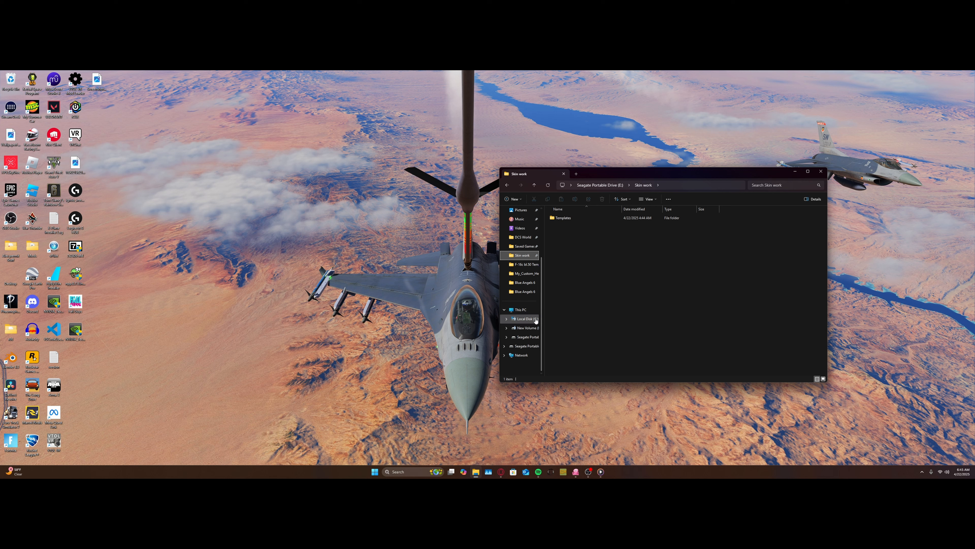
Step: Open the DCS World folder inside C:\Program Files\Eagle Dynamics
left_click(528, 321)
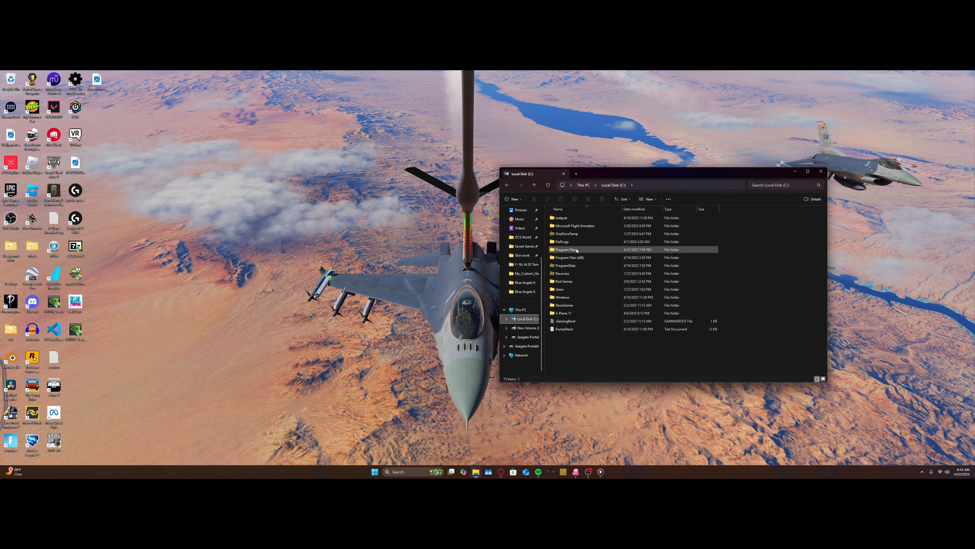
double_click(570, 250)
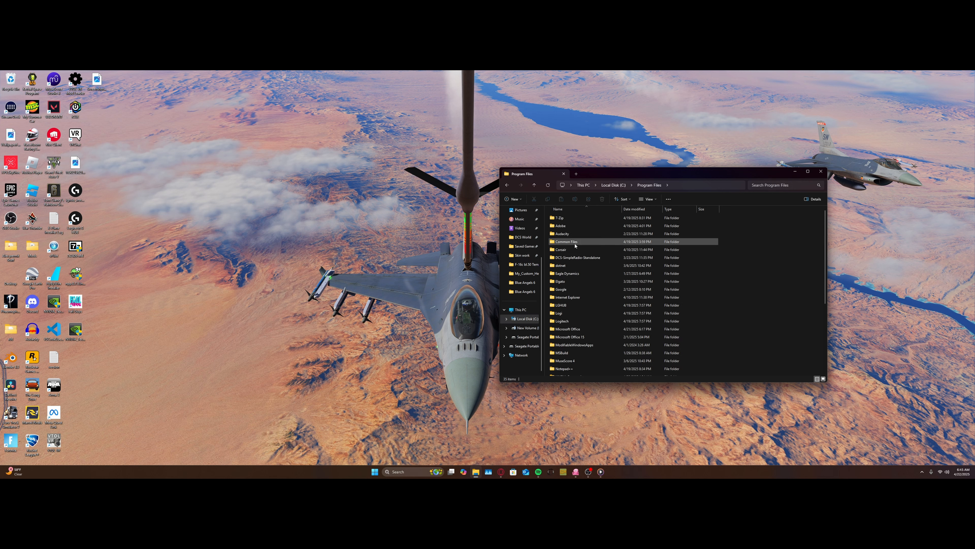
double_click(572, 274)
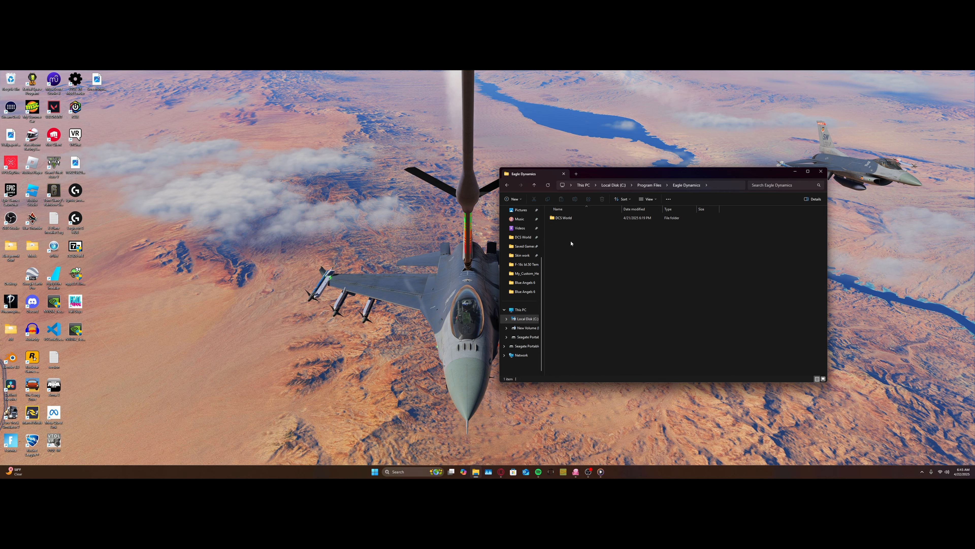
left_click(564, 218)
double_click(563, 218)
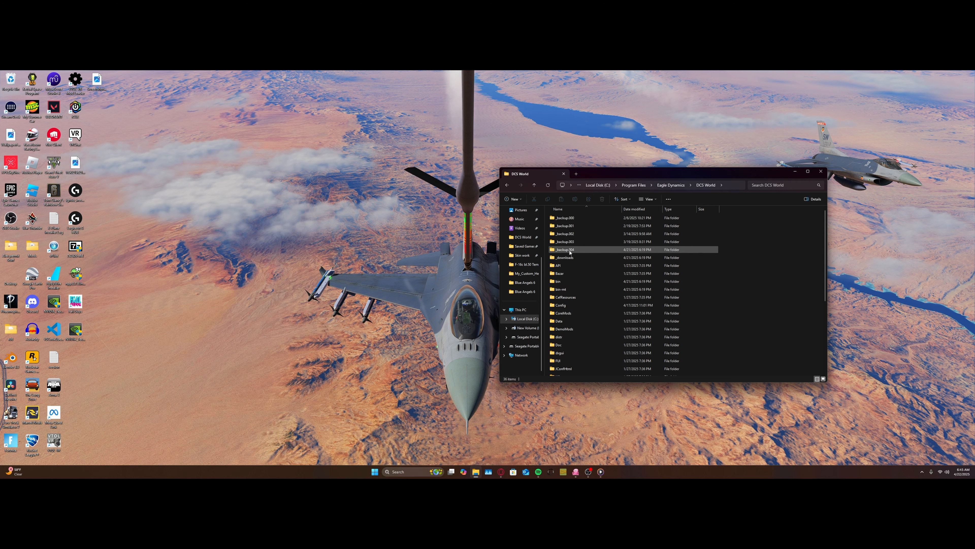
Step: Check the quick access pinning option for the DCS World folder and reopen that folder through its pinned shortcut
key("alt+Left")
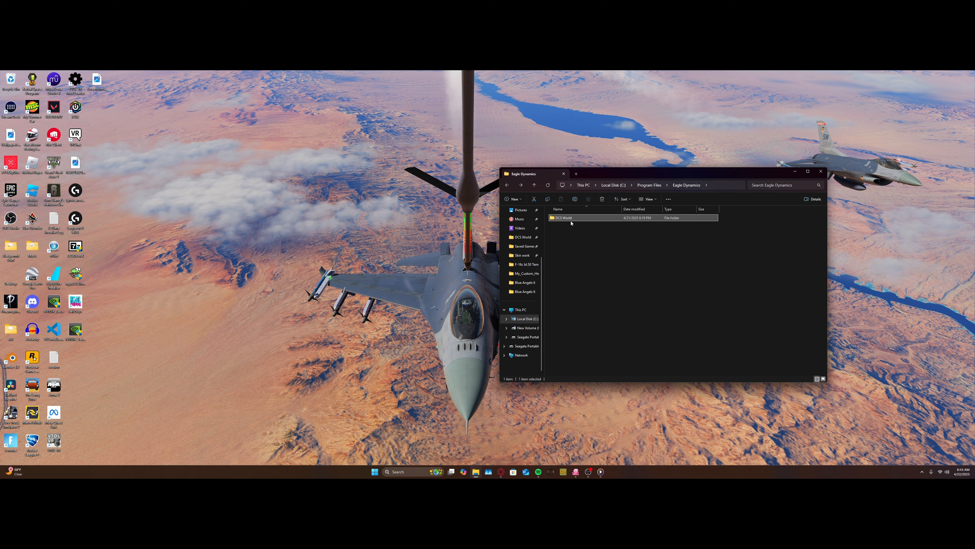
right_click(571, 219)
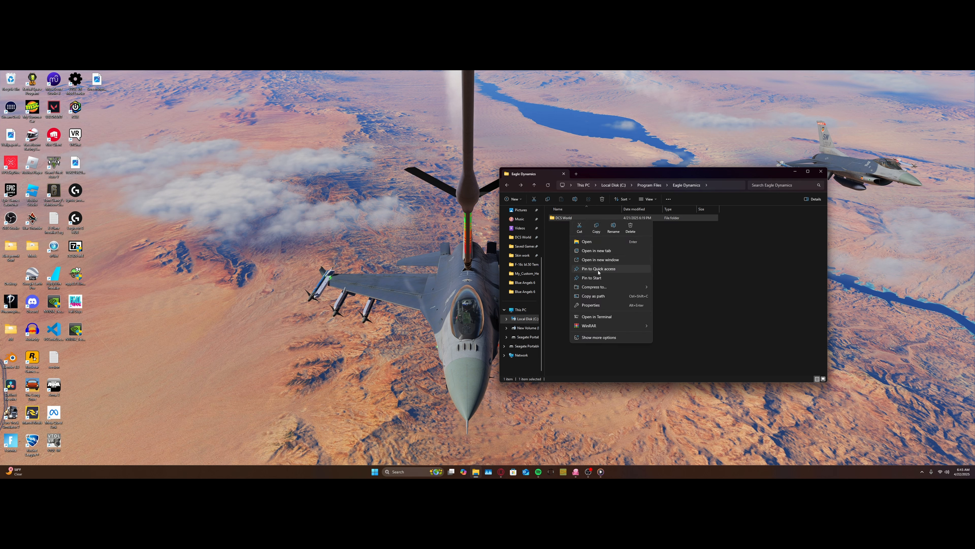
left_click(561, 269)
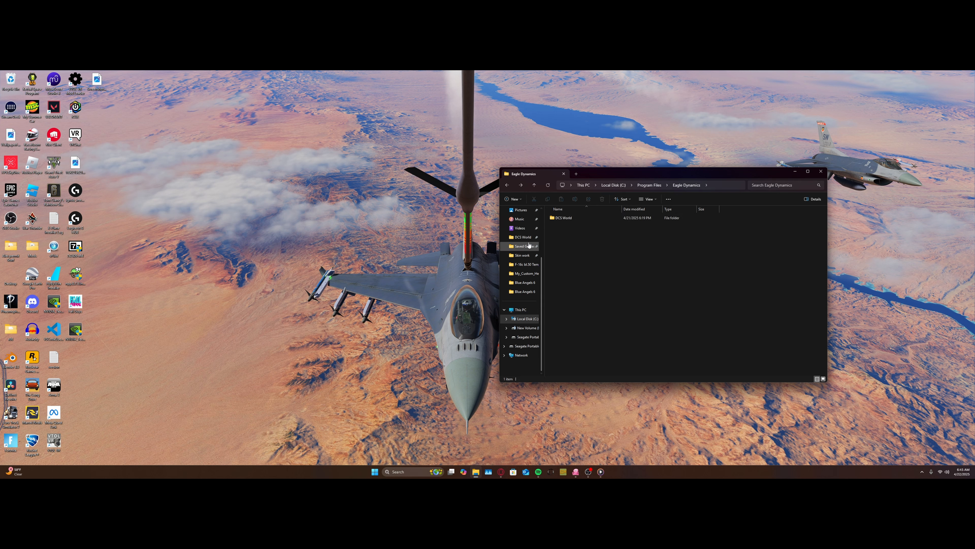
left_click(521, 239)
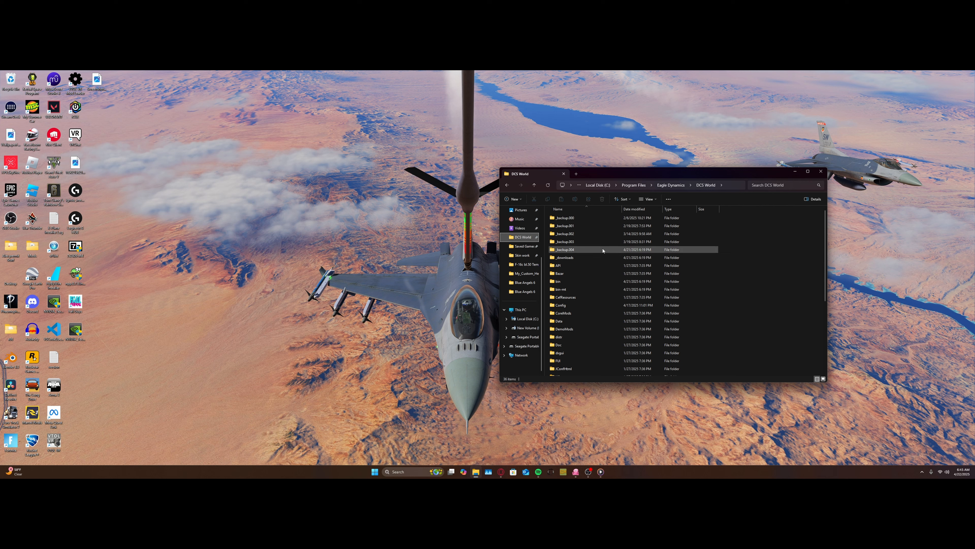
Step: Open the Saved Games folder inside the personal profile folder under C:\Users
left_click(525, 319)
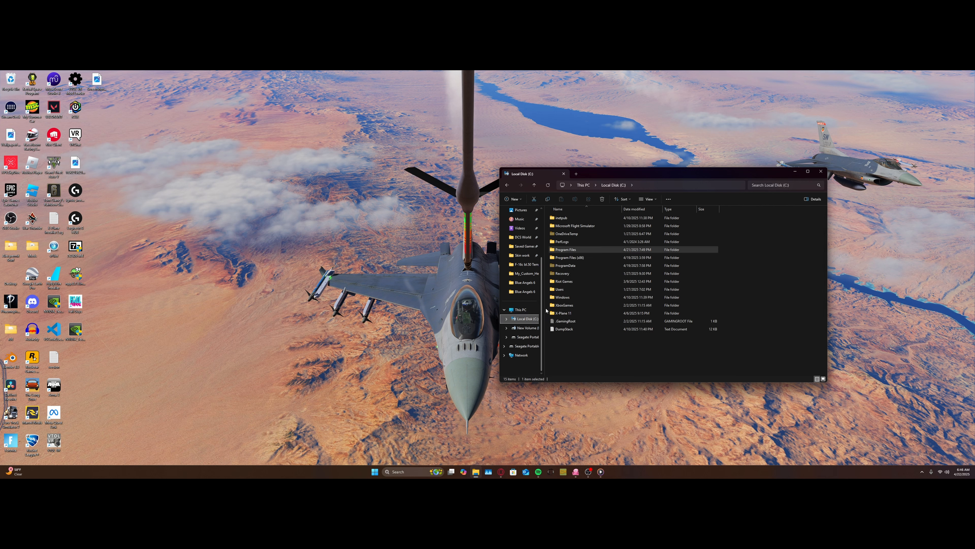
double_click(569, 290)
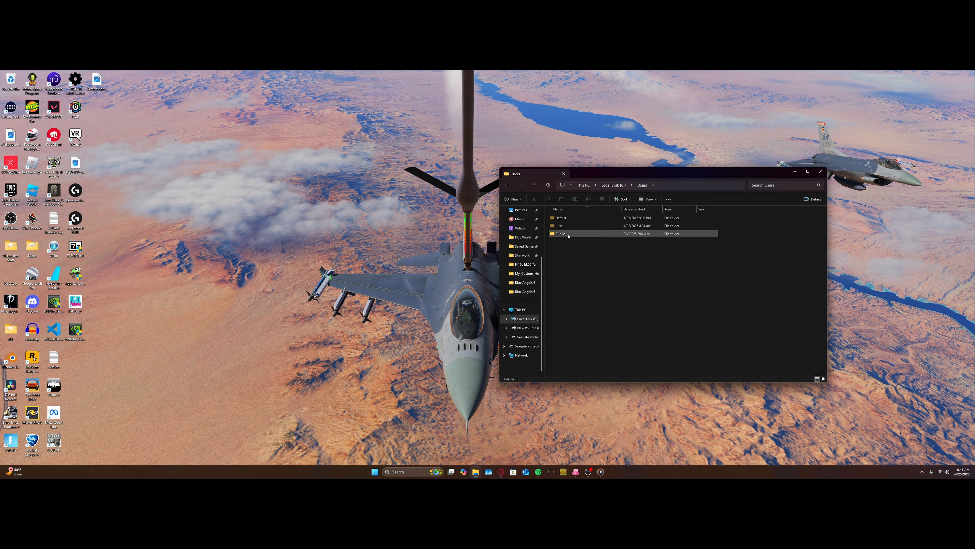
double_click(567, 226)
double_click(566, 321)
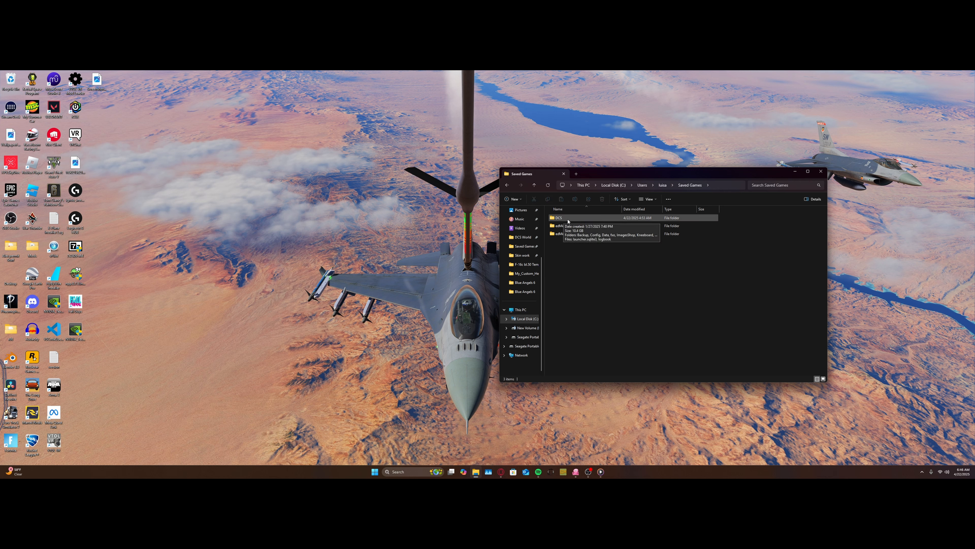
Step: Return to the personal profile folder and view the available options for Saved Games, including quick access pinning
key("alt+Left")
right_click(583, 322)
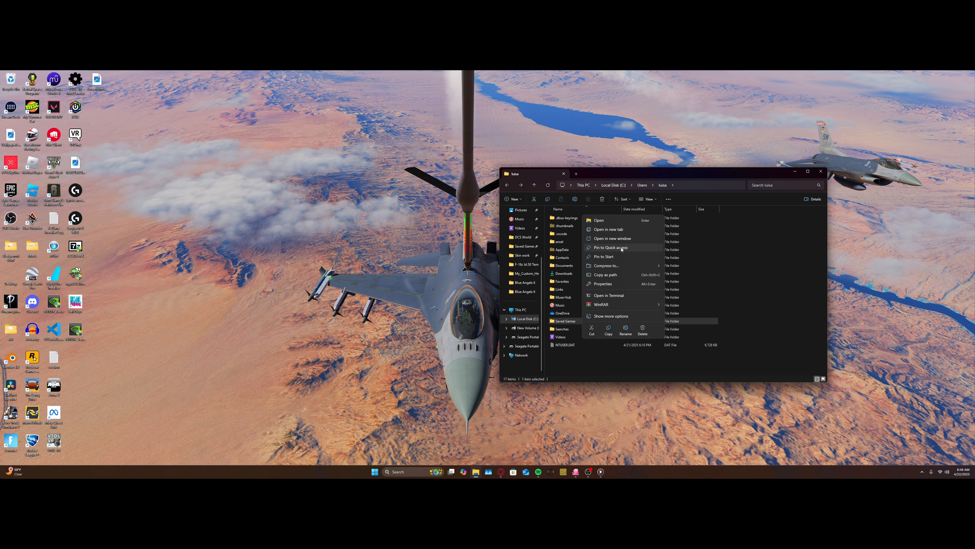
left_click(588, 368)
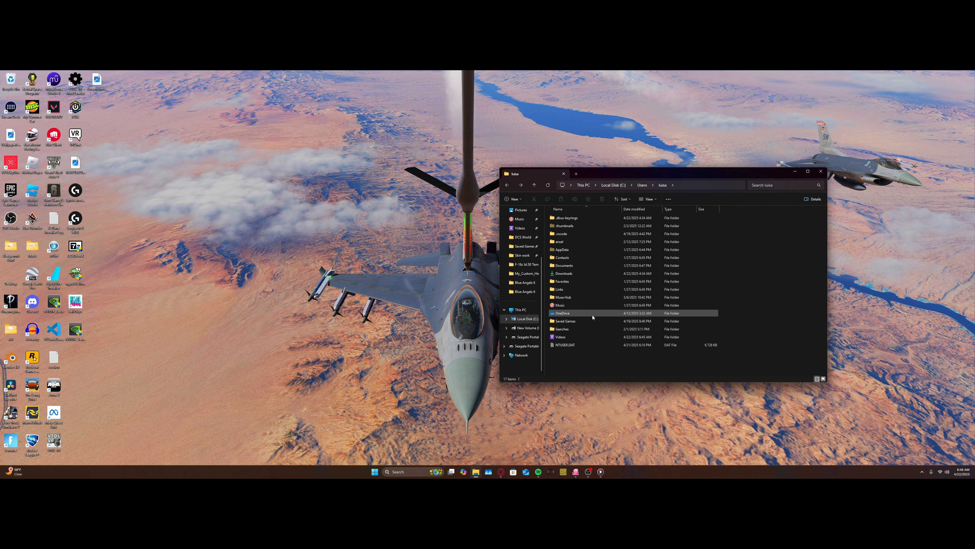
Step: Launch ModelViewer2 from the bin folder of DCS World and switch to ModelViewer
left_click(523, 237)
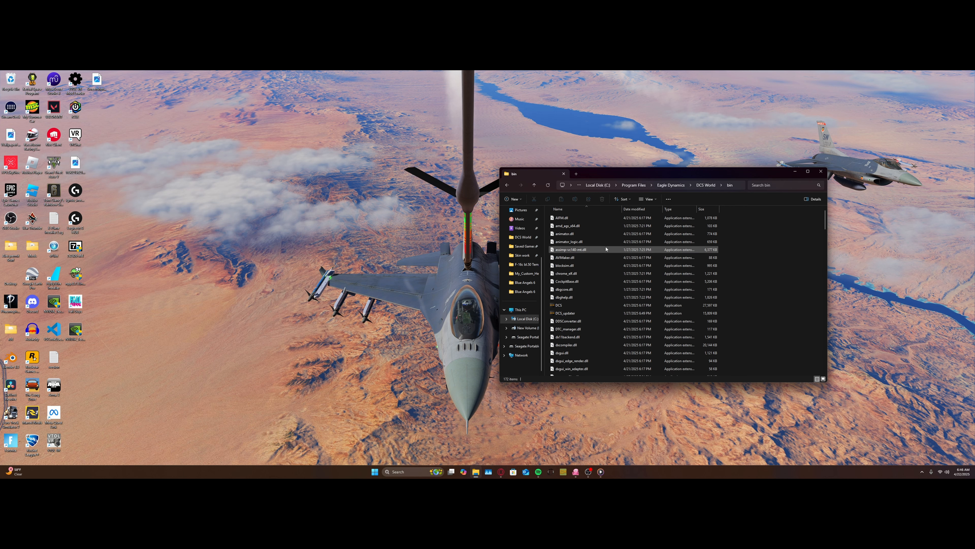
scroll(593, 263, "down", 14)
scroll(580, 299, "down", 10)
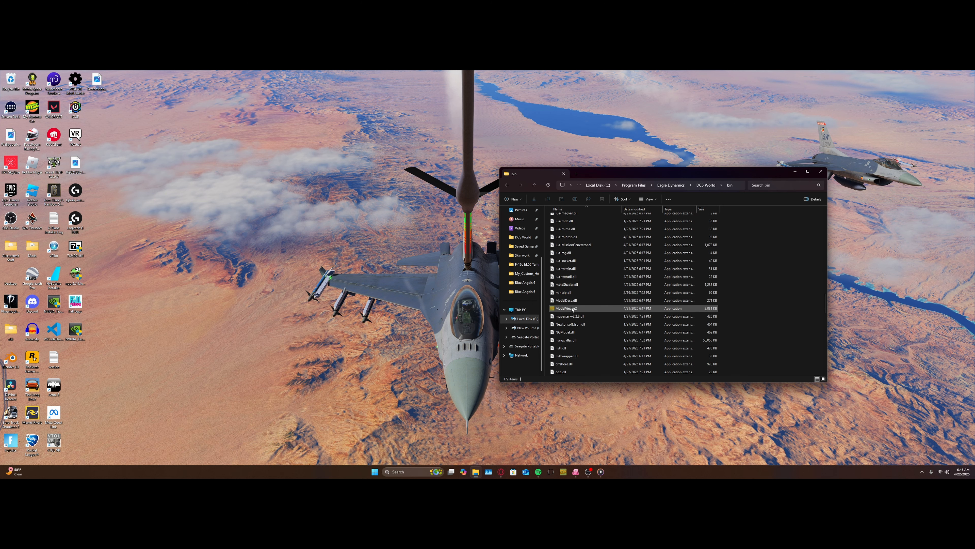
double_click(572, 308)
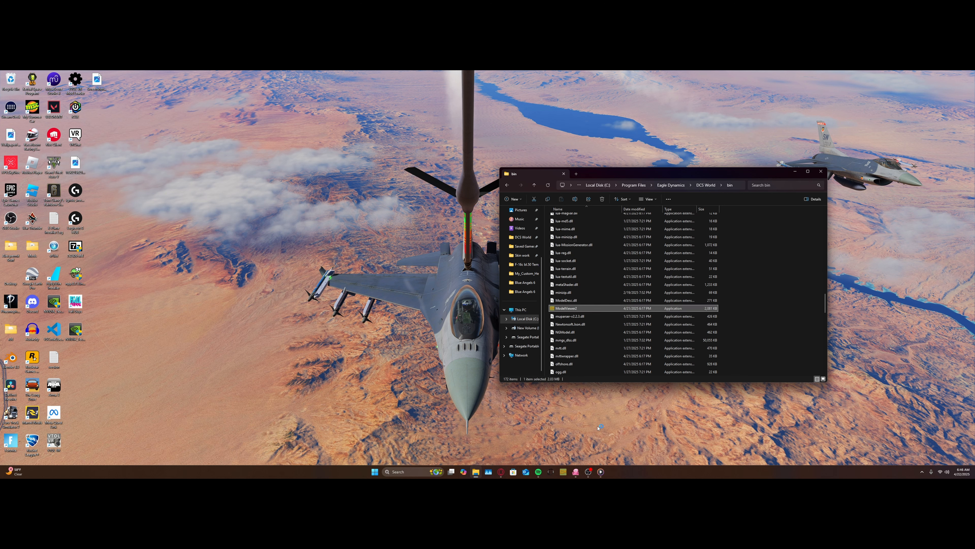
right_click(567, 309)
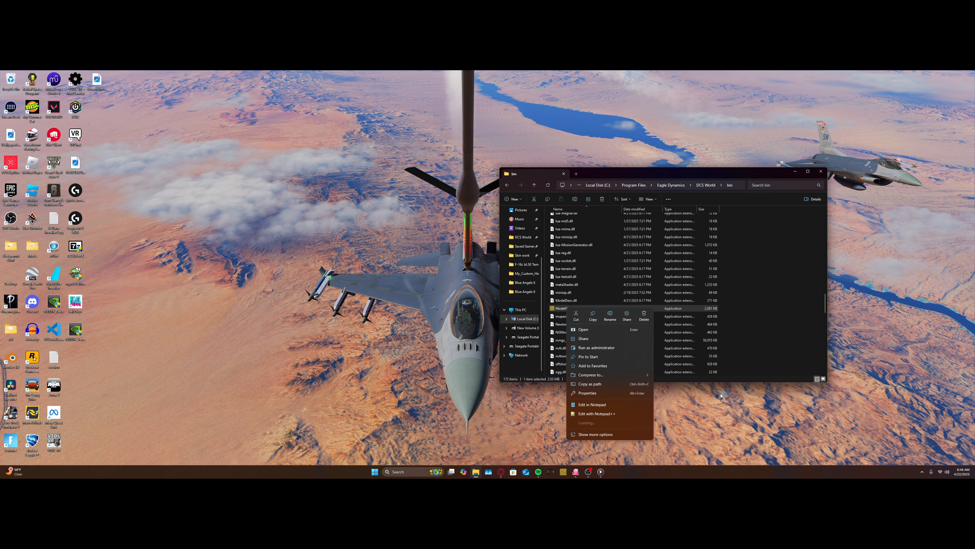
right_click(563, 472)
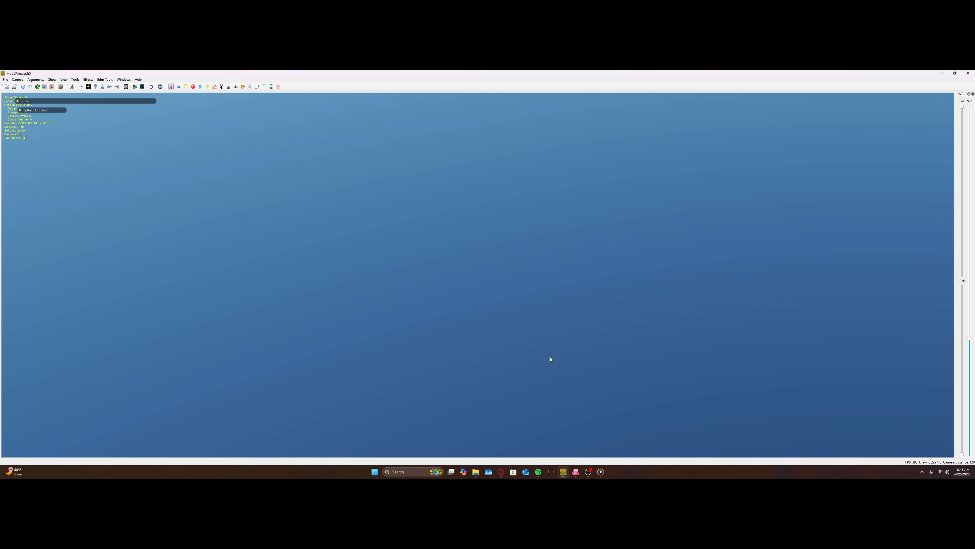
Step: Start loading a model and browse from the computer's root to C:\Program Files\Eagle Dynamics
left_click(6, 80)
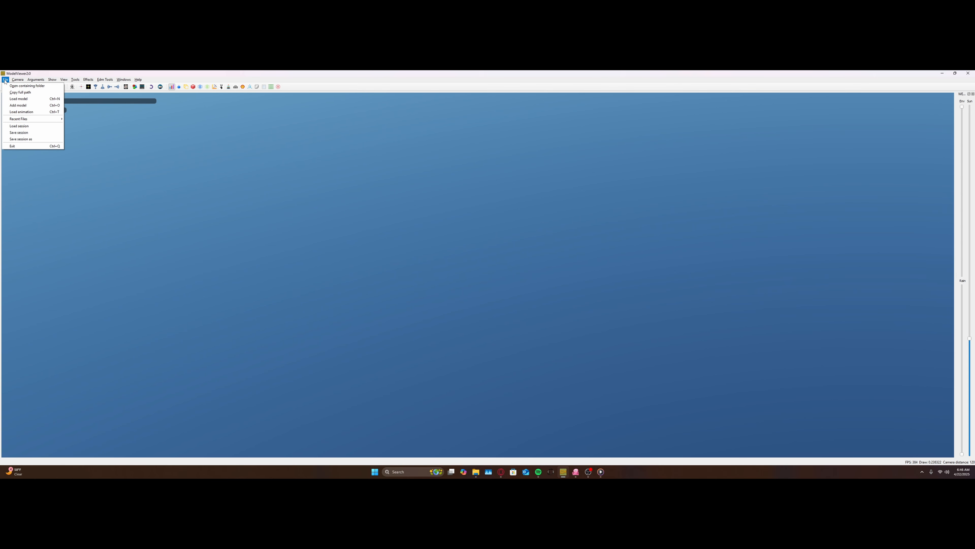
left_click(19, 99)
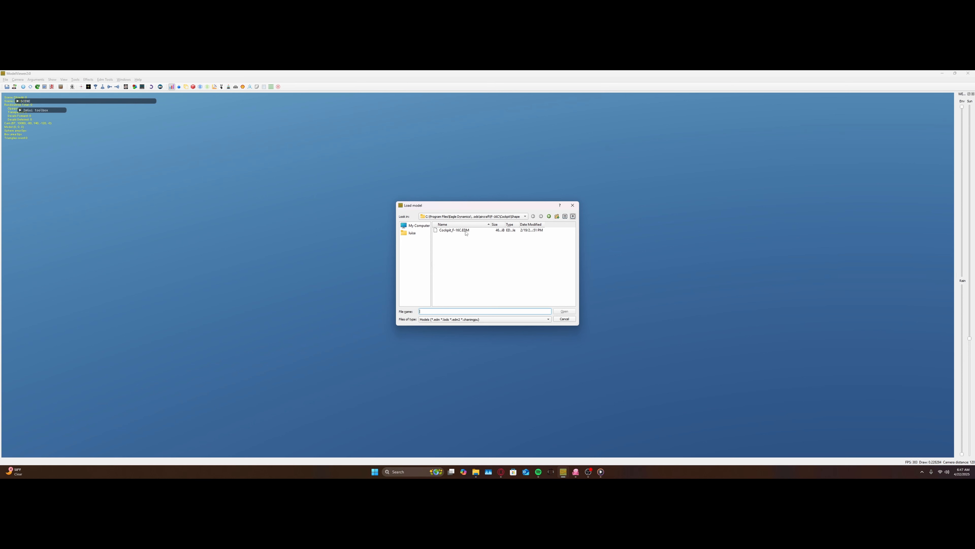
left_click(460, 217)
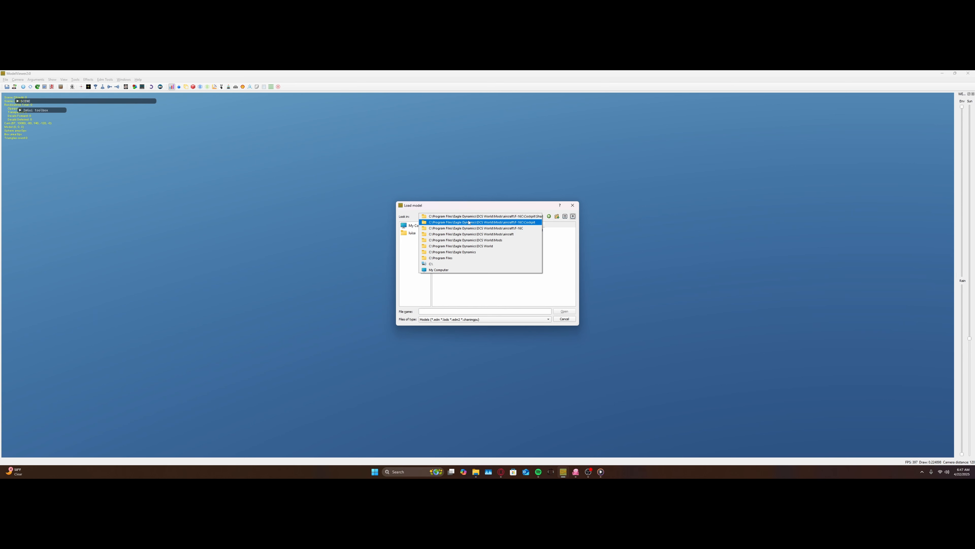
left_click(460, 263)
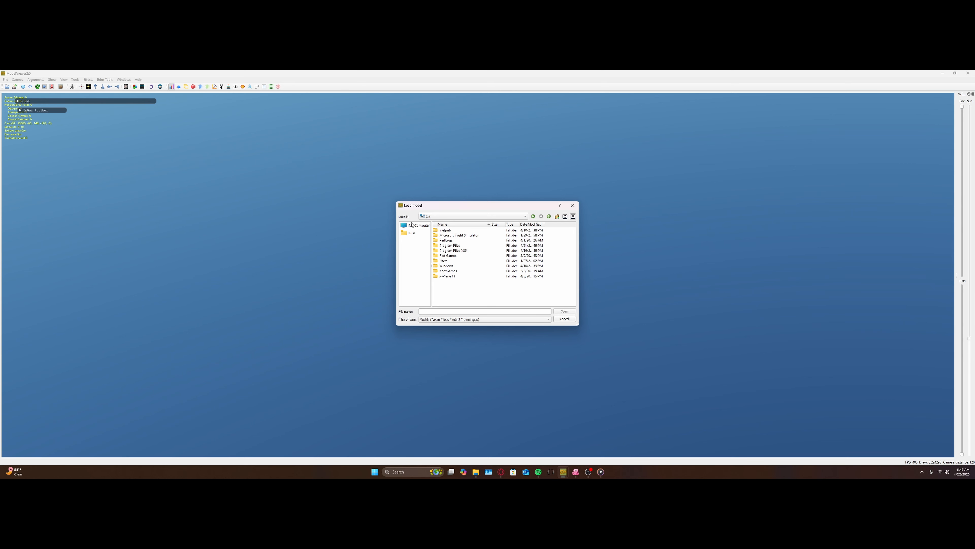
left_click(412, 225)
double_click(449, 230)
double_click(457, 246)
double_click(451, 265)
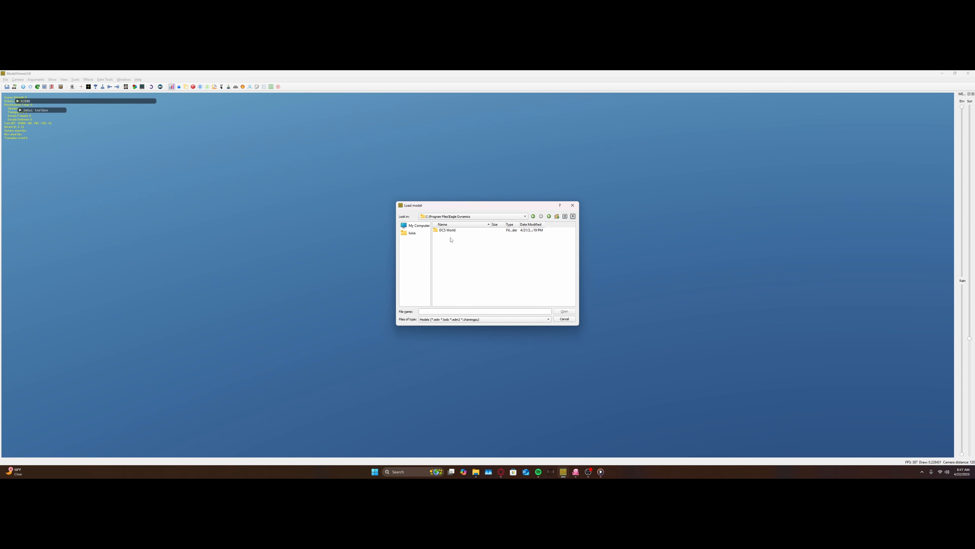
Step: Load the Cockpit_F-16C.EDM model from DCS World\Mods\aircraft\F-16C\Cockpit\Shape
double_click(450, 230)
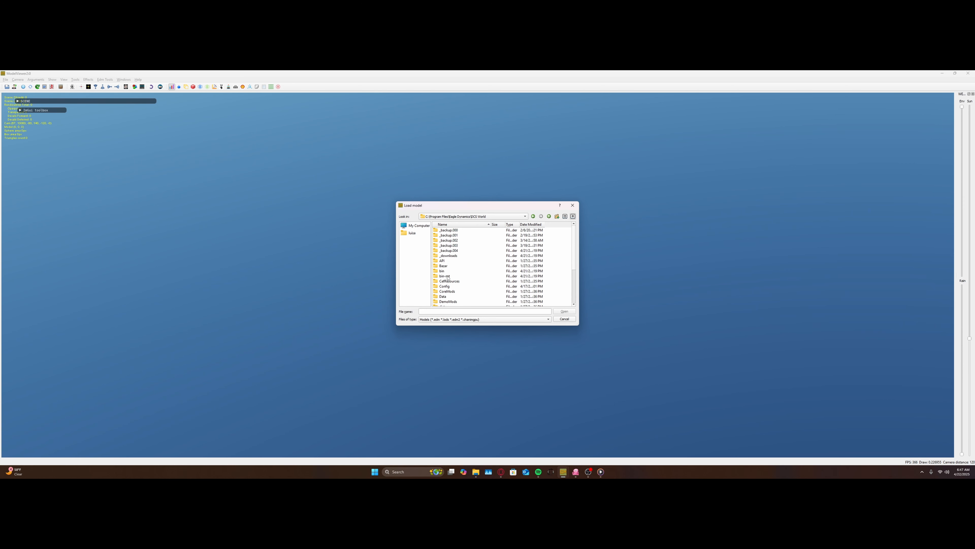
scroll(447, 277, "down", 4)
double_click(448, 295)
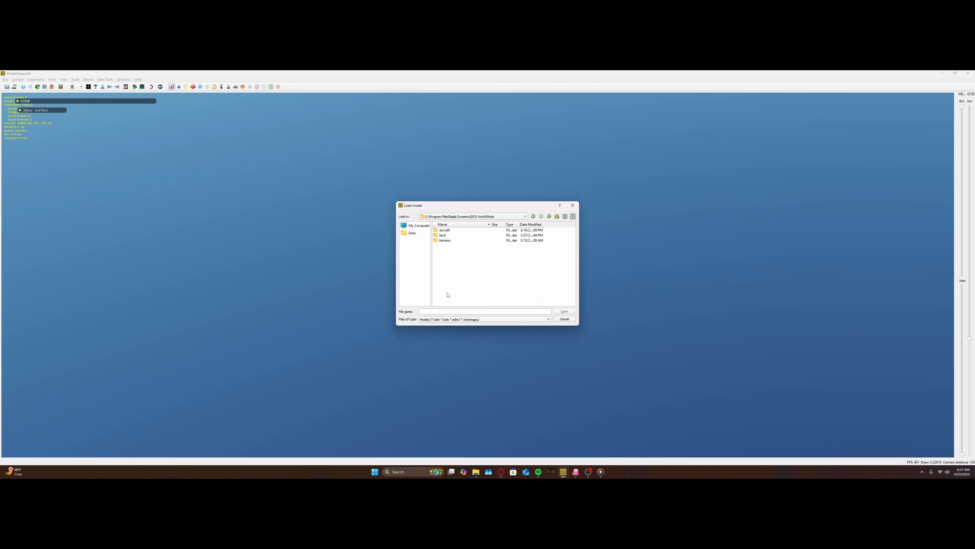
double_click(447, 230)
double_click(450, 238)
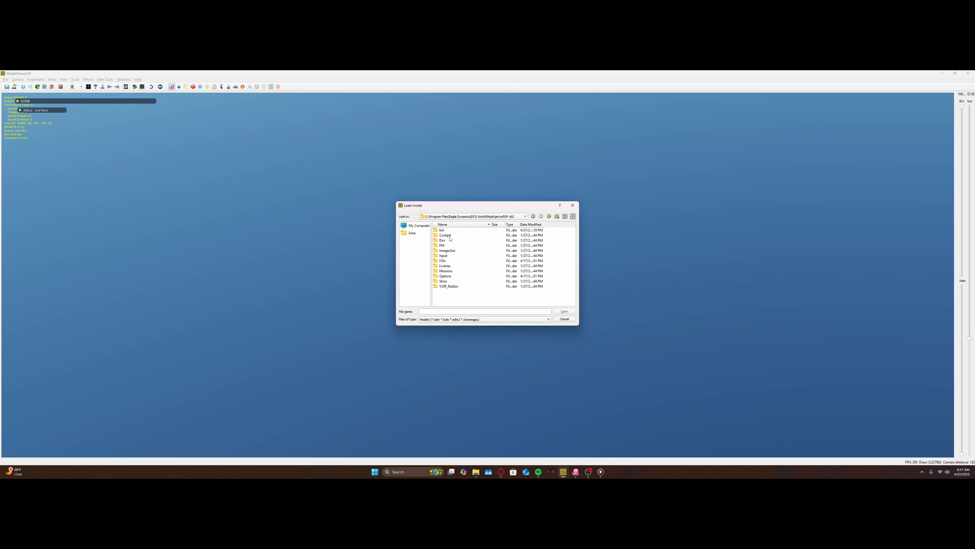
double_click(450, 238)
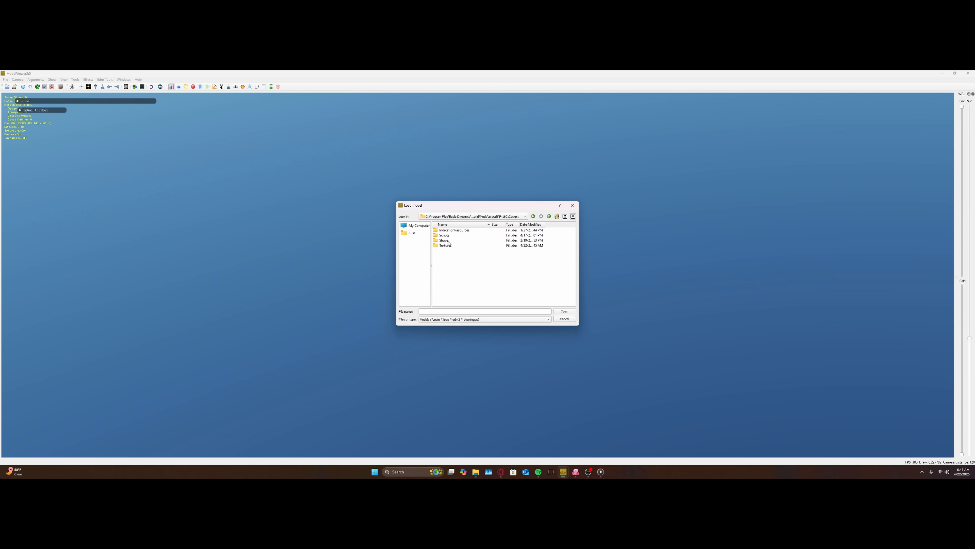
double_click(447, 241)
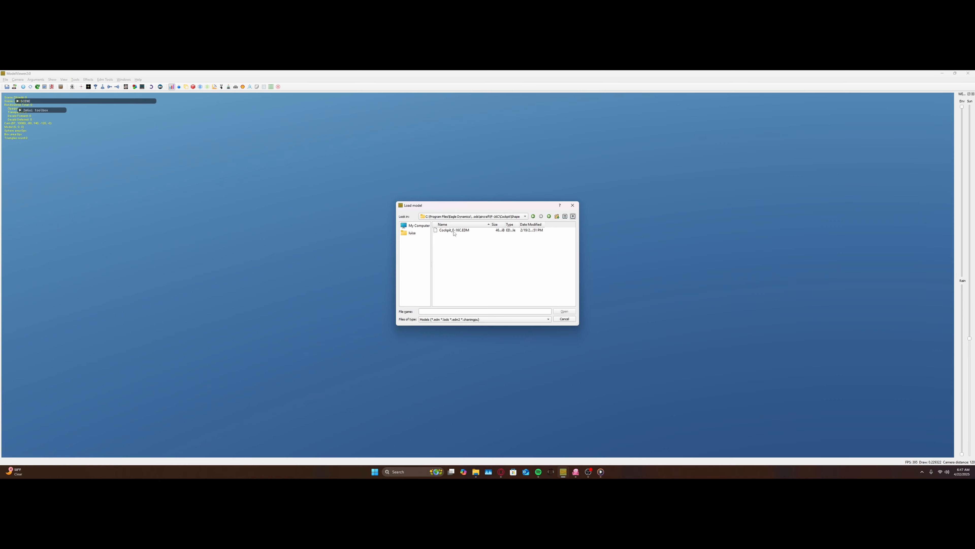
double_click(453, 231)
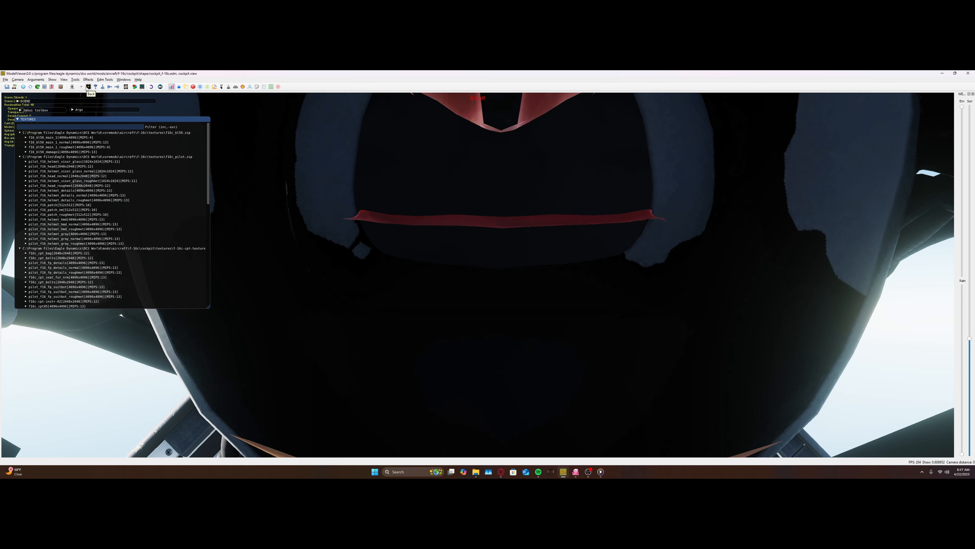
Step: Show the cockpit model from the back, collapse the textures list and bring the camera closer to the cockpit
left_click(88, 86)
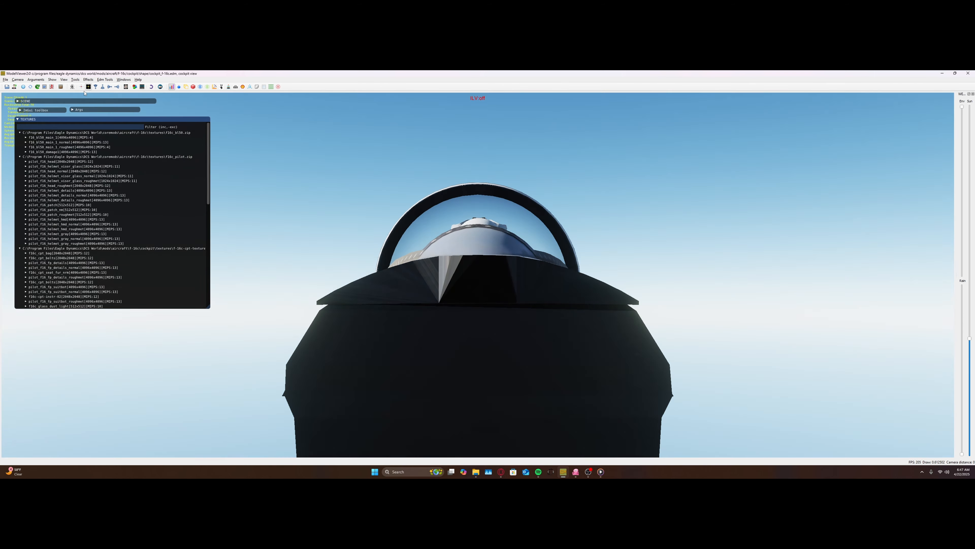
left_click(131, 119)
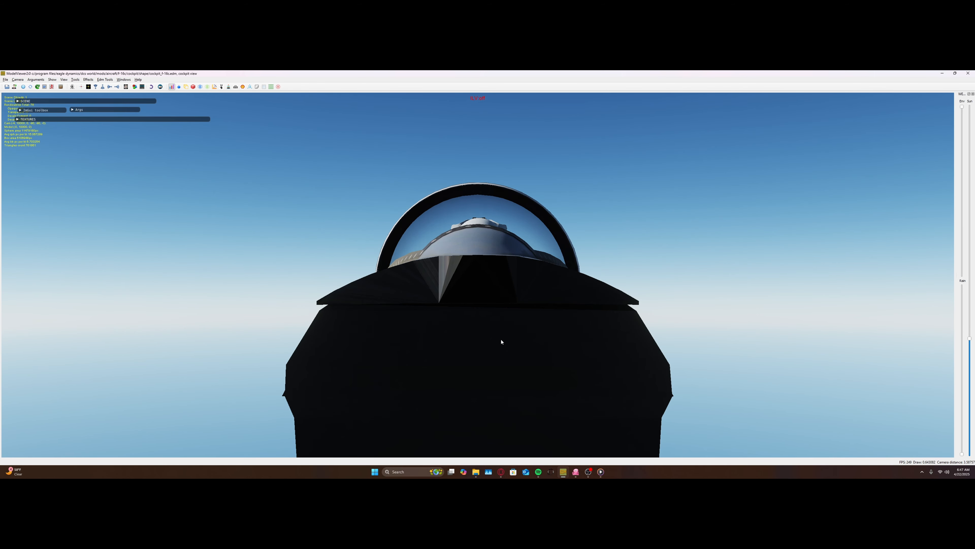
left_click_drag(501, 340, 446, 202)
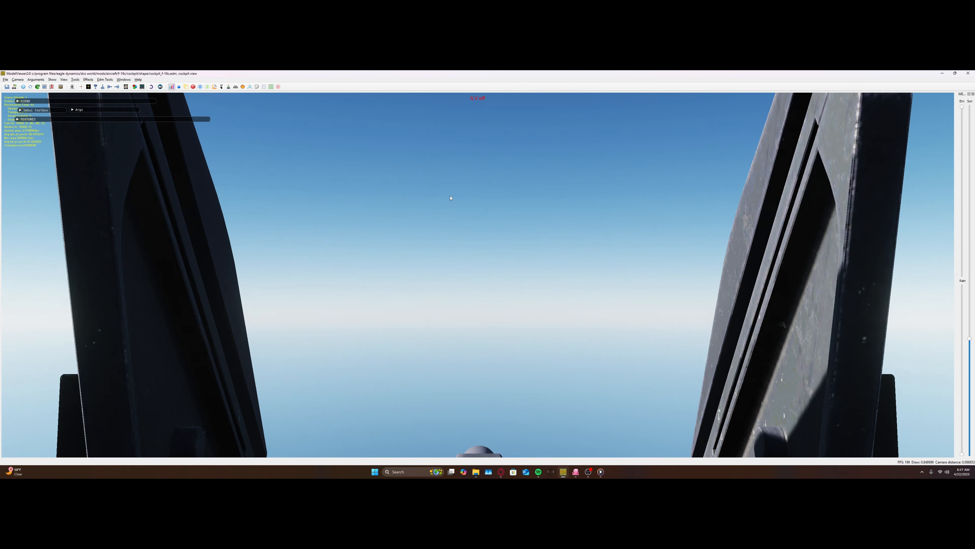
Step: Widen the camera's field of view to 140 degrees and shift the view upward to show the top of the front console
left_click(160, 87)
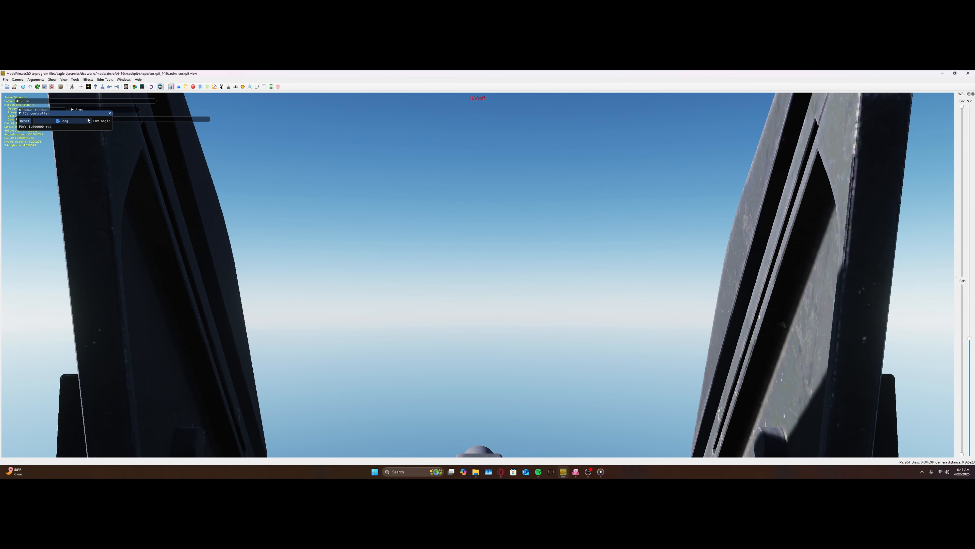
left_click_drag(88, 121, 146, 120)
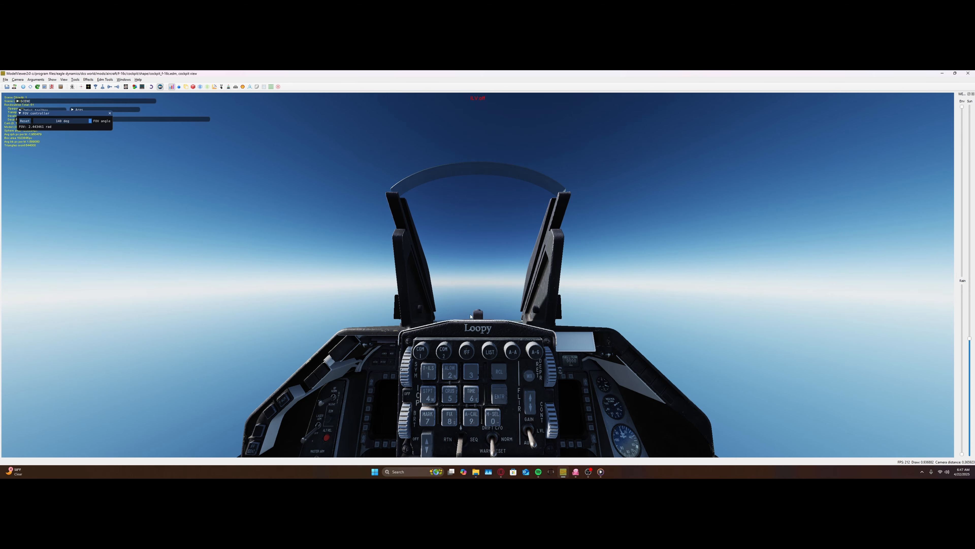
left_click(110, 113)
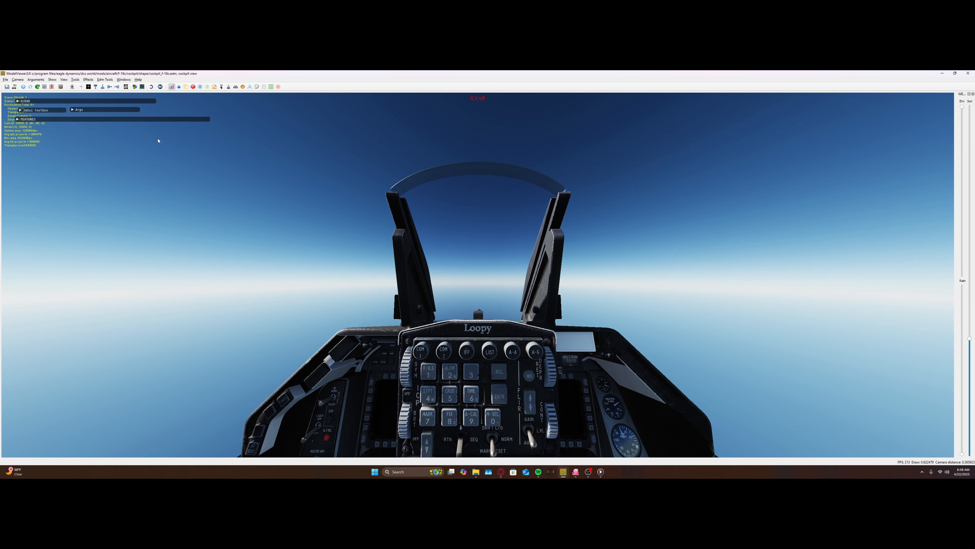
left_click_drag(437, 188, 460, 314)
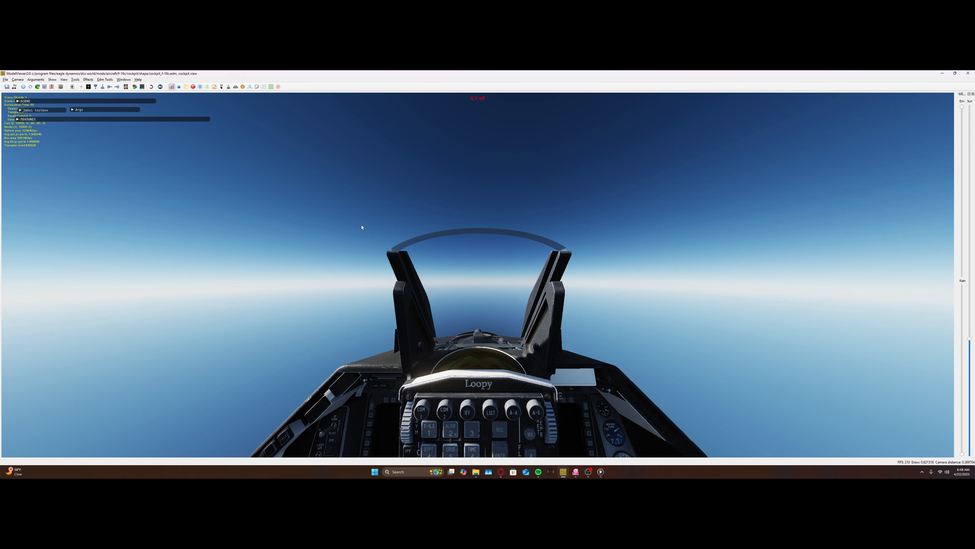
Step: Expand the textures list and toggle the statistics overlay off and back on
left_click(26, 119)
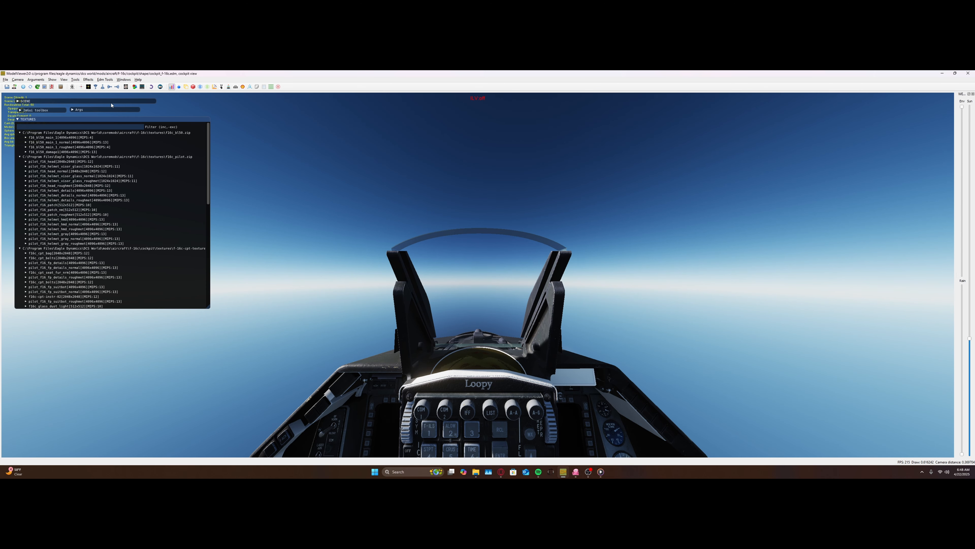
left_click(172, 88)
left_click(172, 88)
left_click(172, 88)
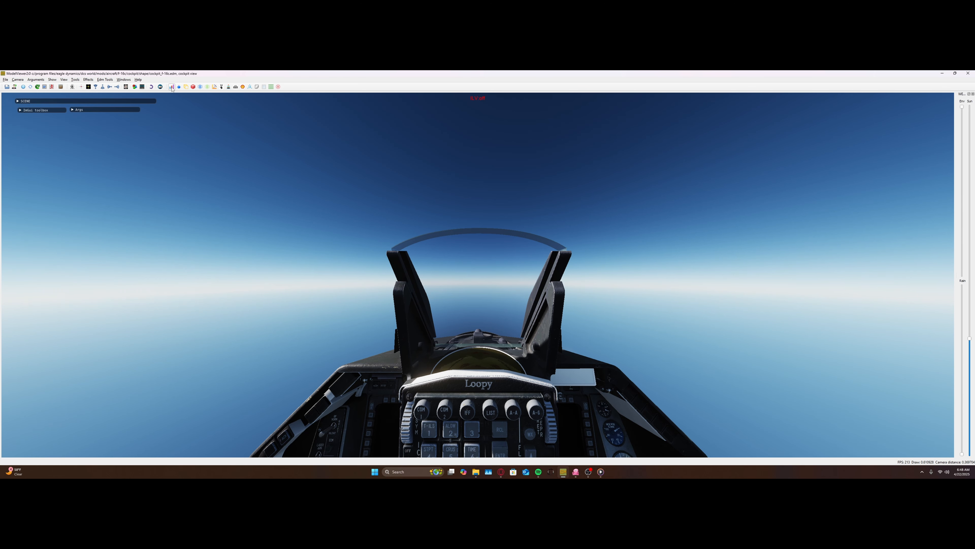
left_click(172, 89)
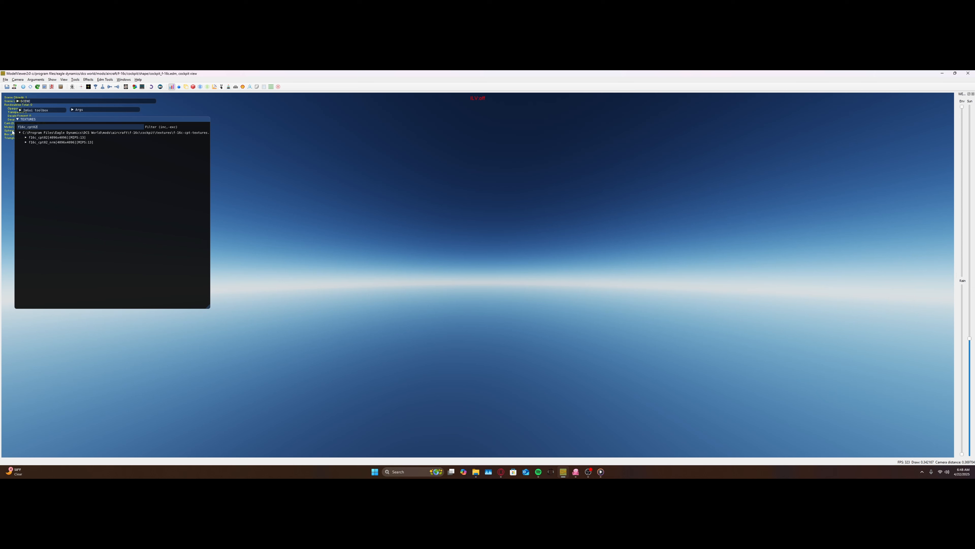
Step: Filter the textures by f16c_cpt02 and preview both the f16c_cpt02 texture and its normal map
left_click(27, 138)
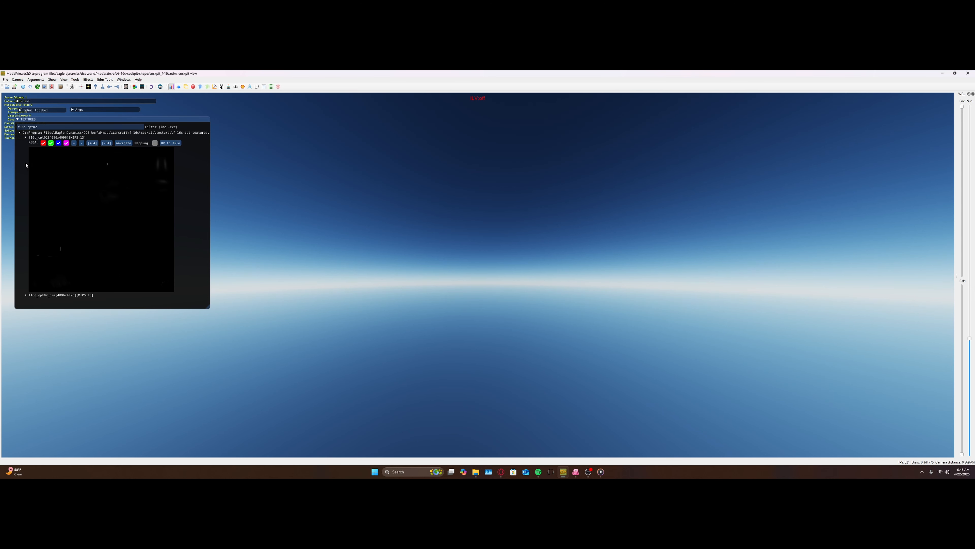
left_click(27, 295)
scroll(88, 255, "down", 2)
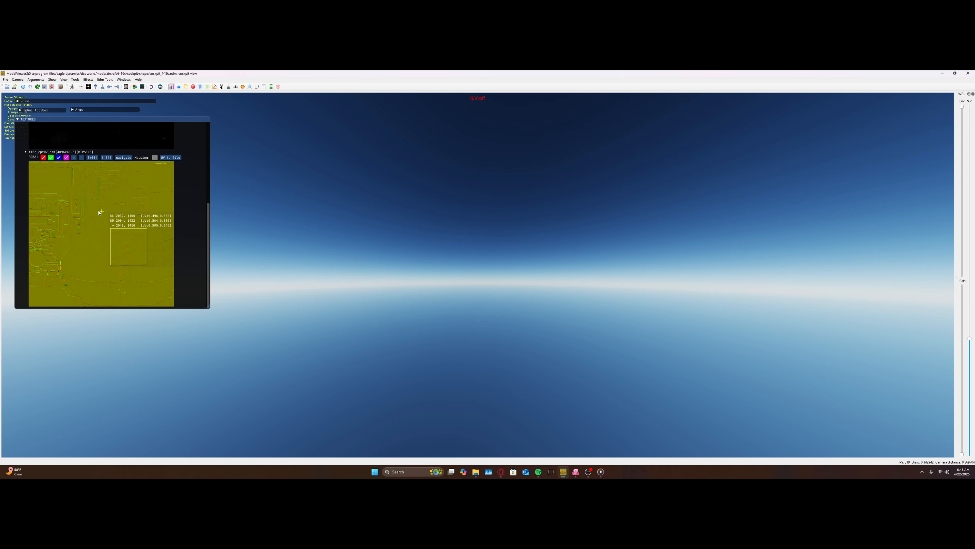
scroll(115, 204, "up", 2)
scroll(115, 230, "down", 2)
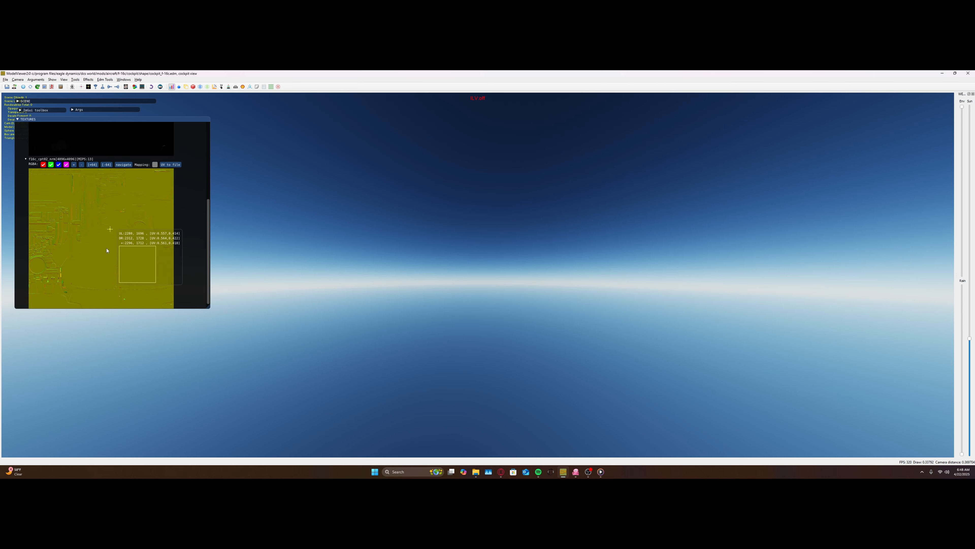
scroll(109, 245, "up", 2)
Step: Navigate to the texture's archive and open F16c_cpt02 and F16c_cpt02_NRM in Photoshop with the default DDS read properties
left_click(123, 143)
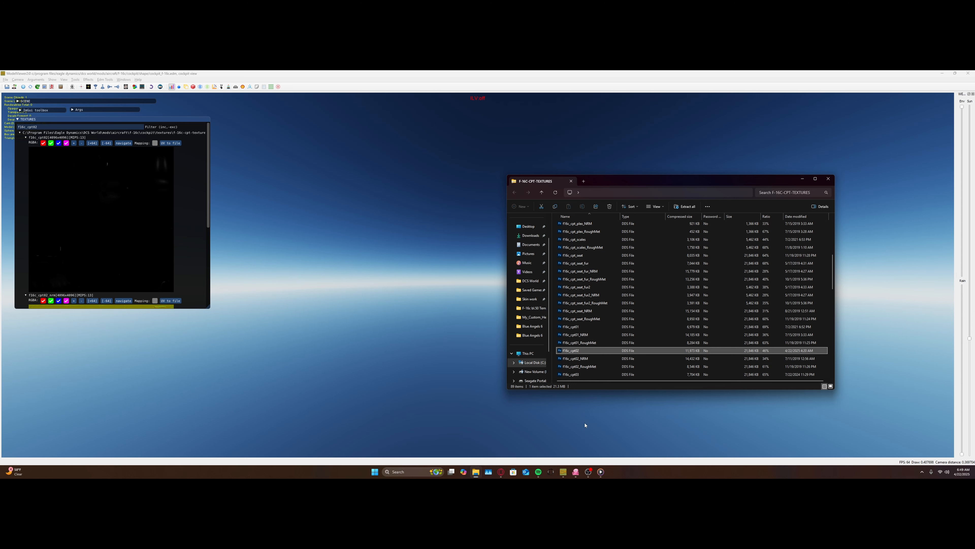
left_click(587, 359, "ctrl")
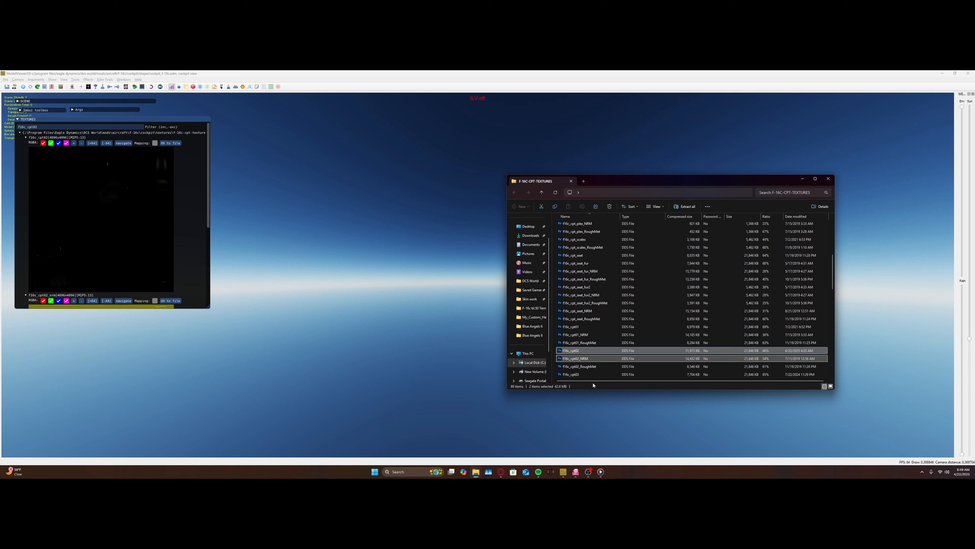
right_click(595, 353)
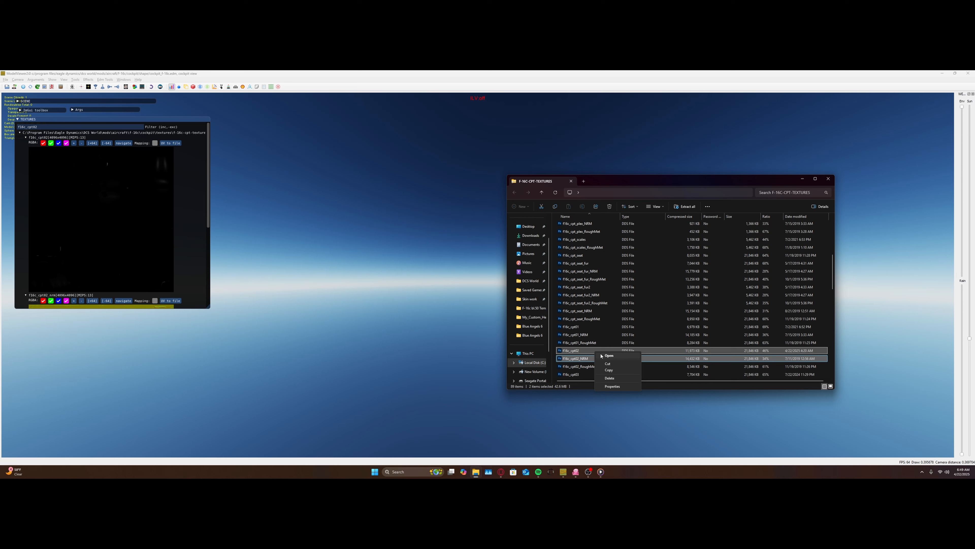
left_click(601, 356)
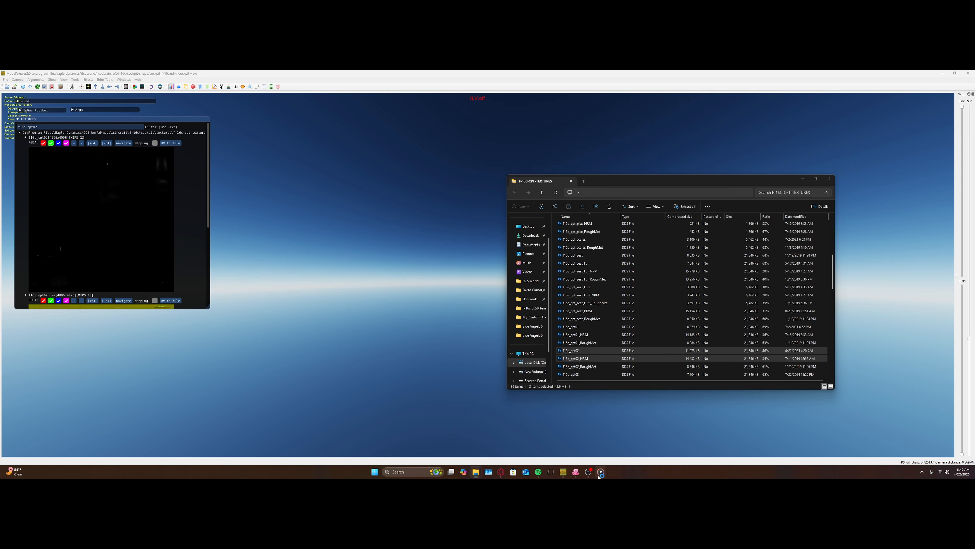
mouse_move(594, 472)
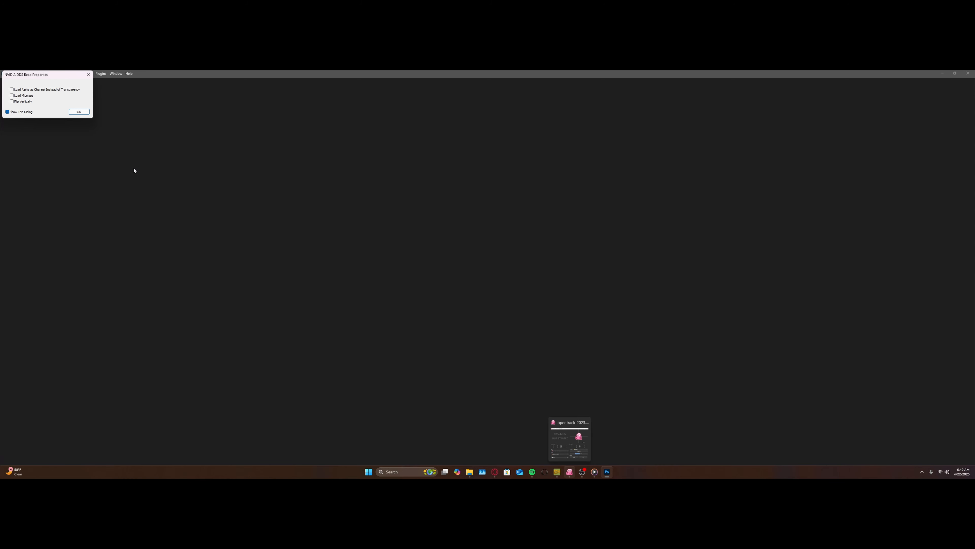
left_click(84, 113)
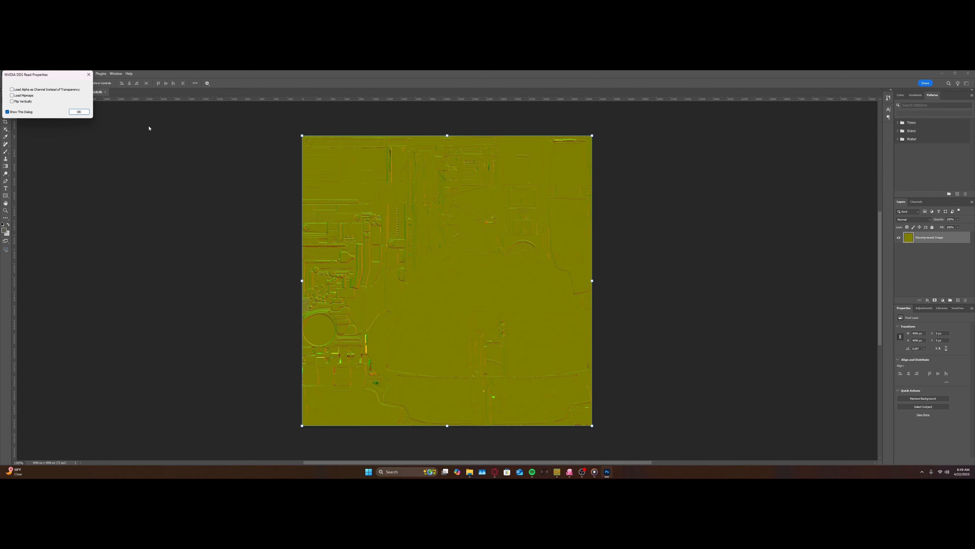
left_click(79, 112)
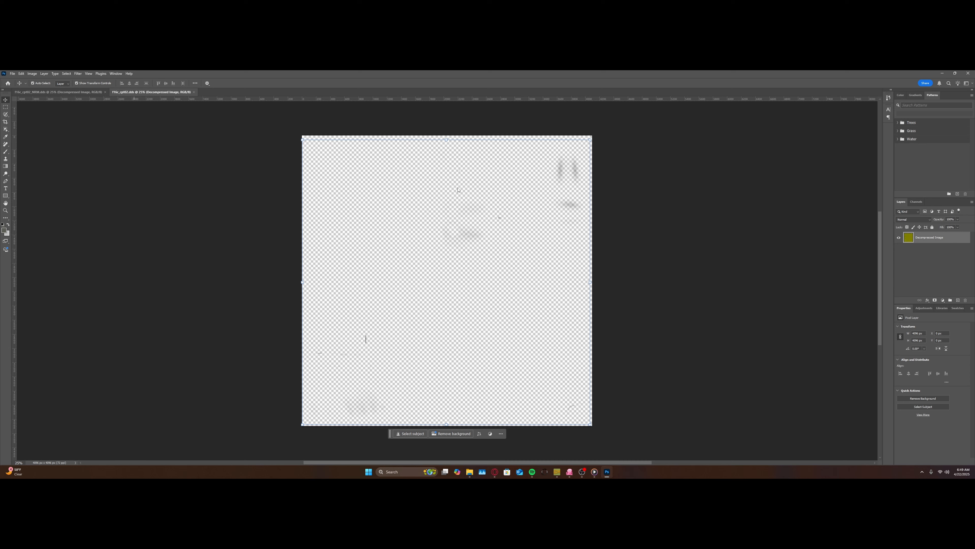
Step: Add the text "loopy" near the middle of the F16c_cpt02_NRM image
left_click(88, 93)
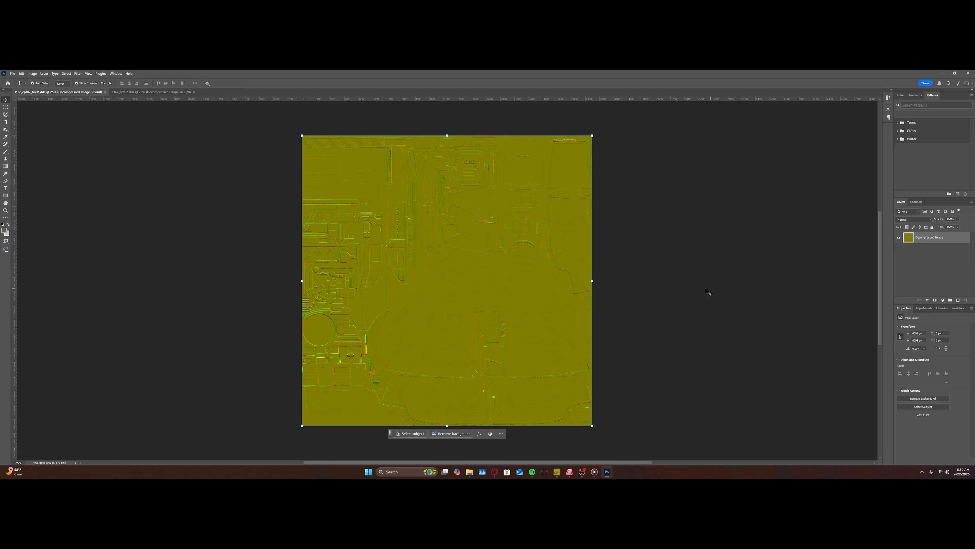
left_click(5, 182)
left_click(6, 188)
left_click(457, 247)
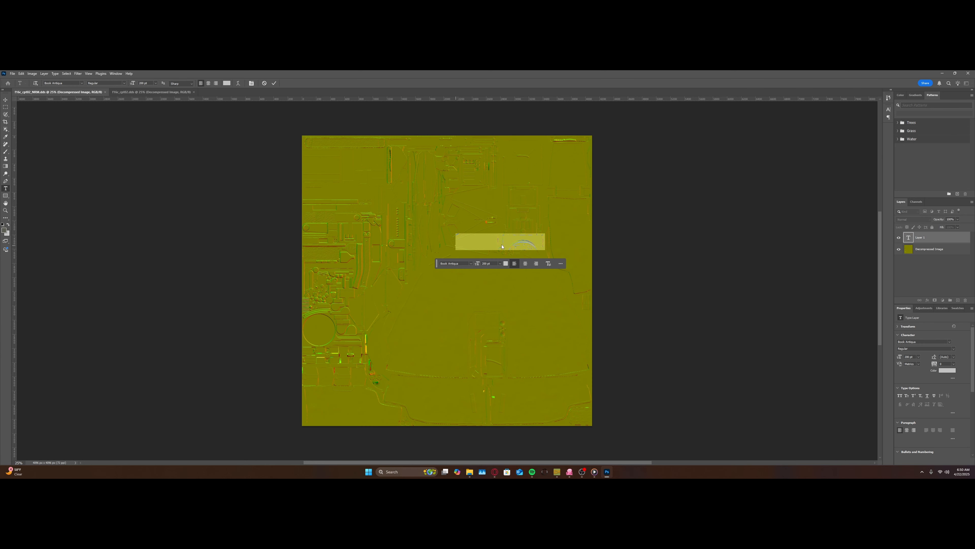
type("loopu")
type("n")
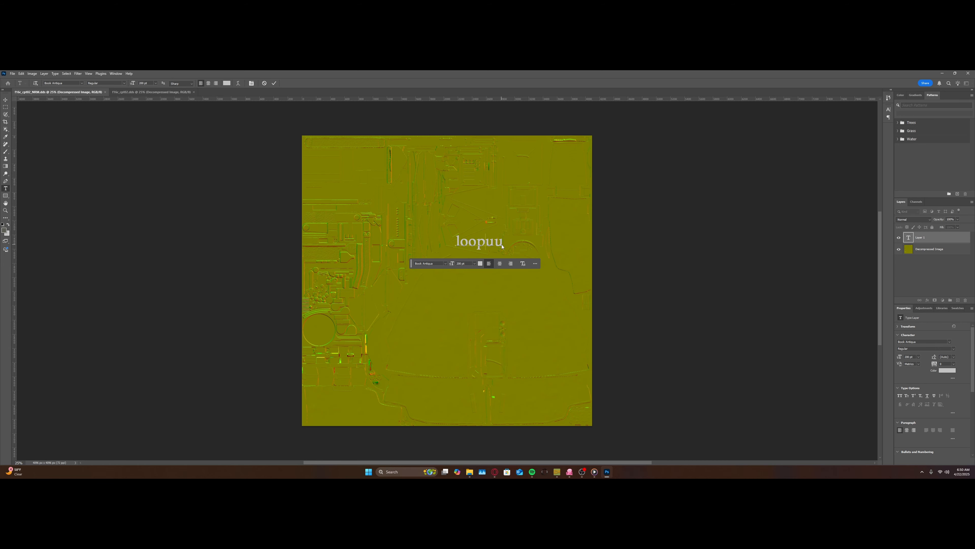
key("BackSpace")
key("BackSpace")
type("y")
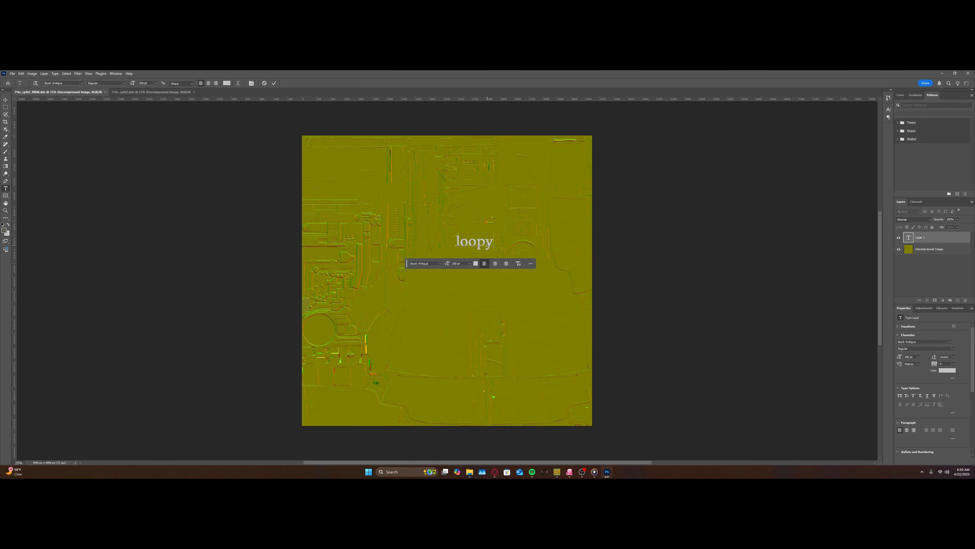
Step: Rotate the "loopy" text layer to -90°
scroll(449, 169, "up", 8)
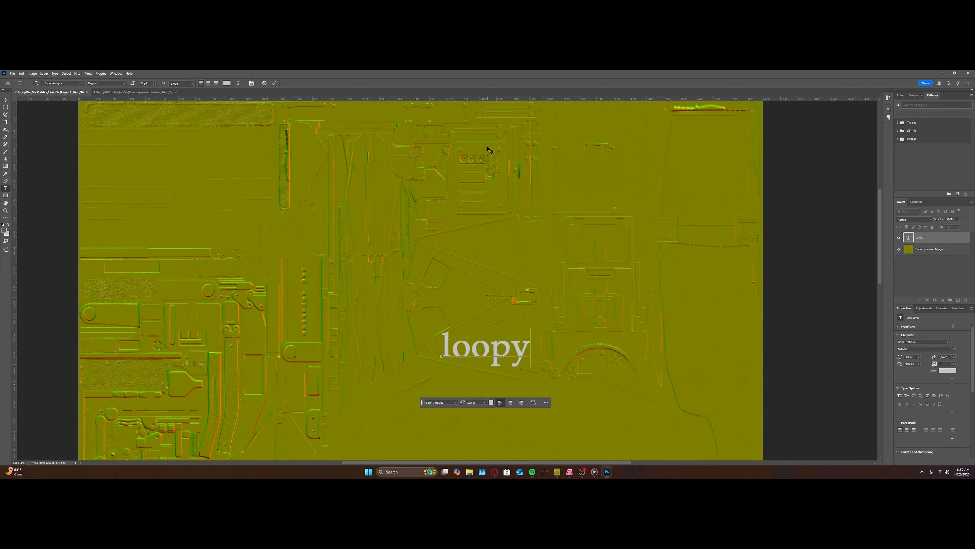
scroll(424, 203, "up", 1)
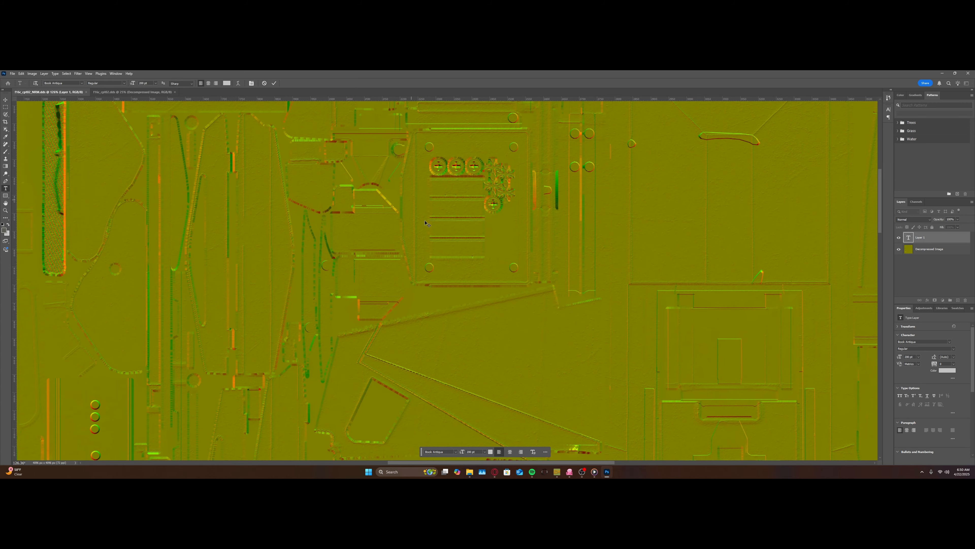
scroll(472, 282, "down", 6)
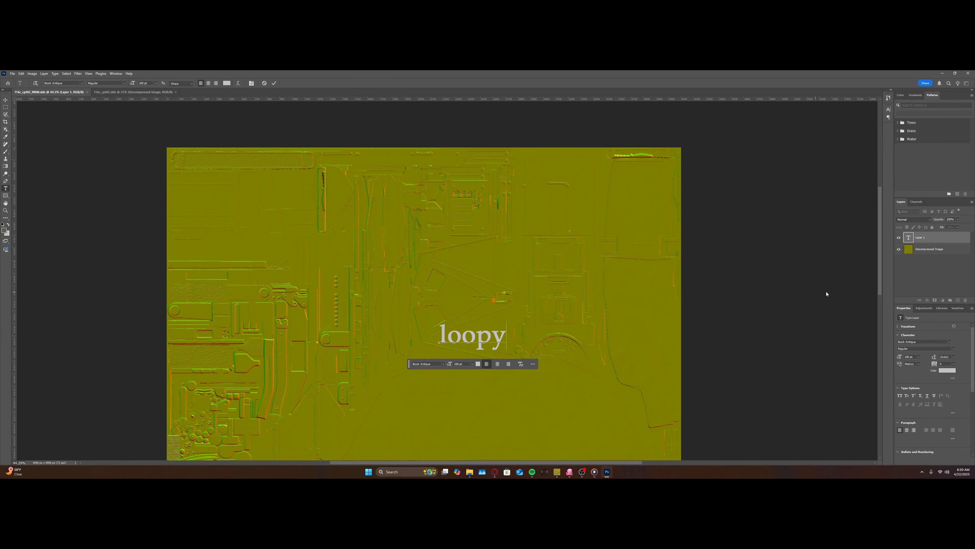
left_click(897, 327)
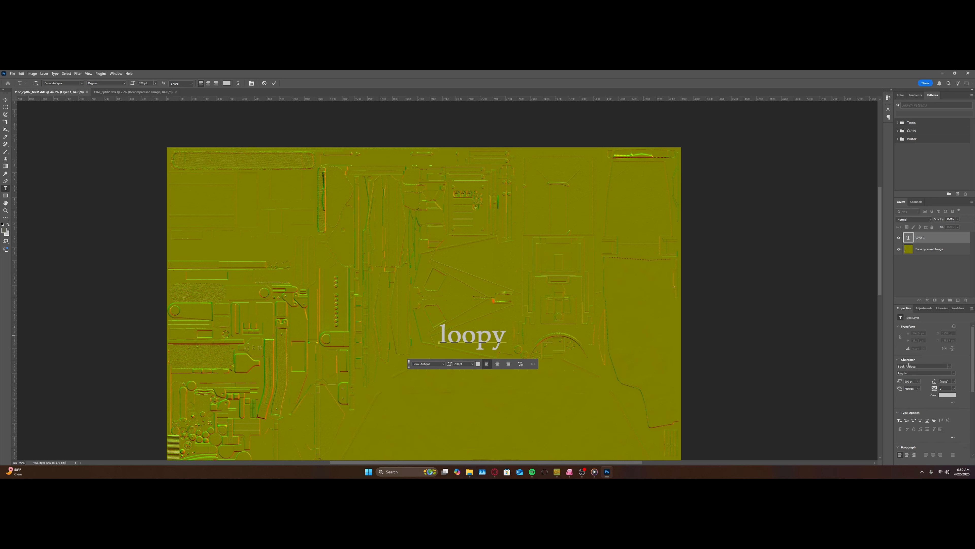
left_click(927, 239)
left_click(924, 349)
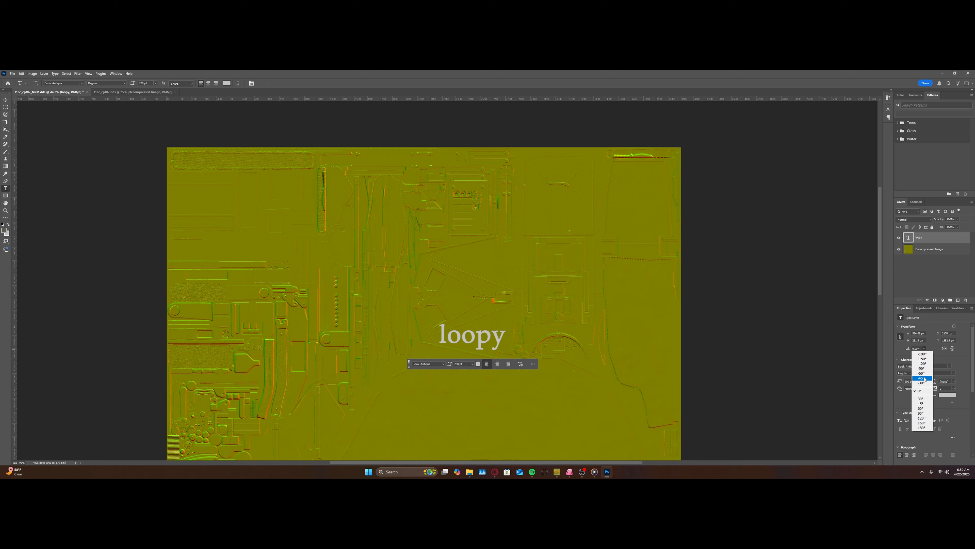
left_click(919, 368)
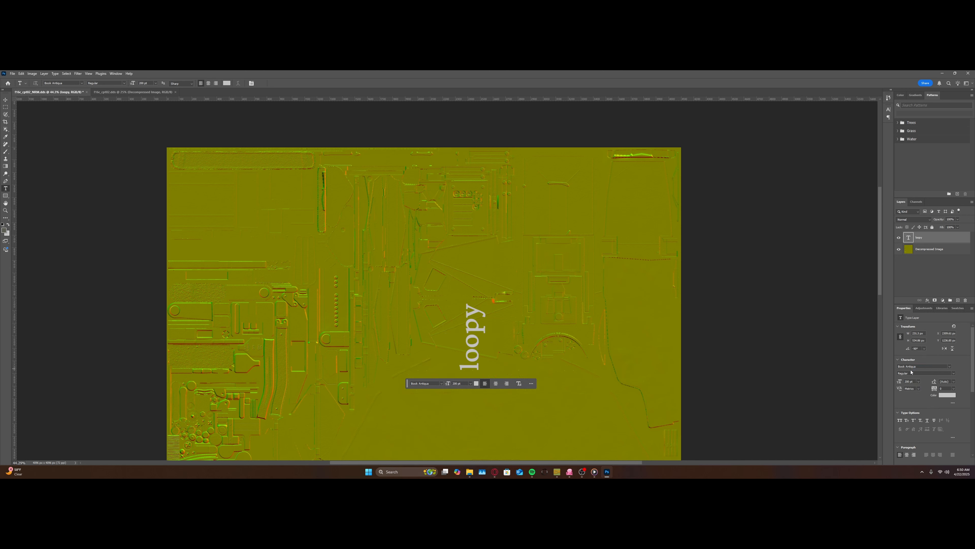
Step: Move the rotated text beside the upper panel outline with the screw heads and shrink it to about 80 px long
left_click(5, 99)
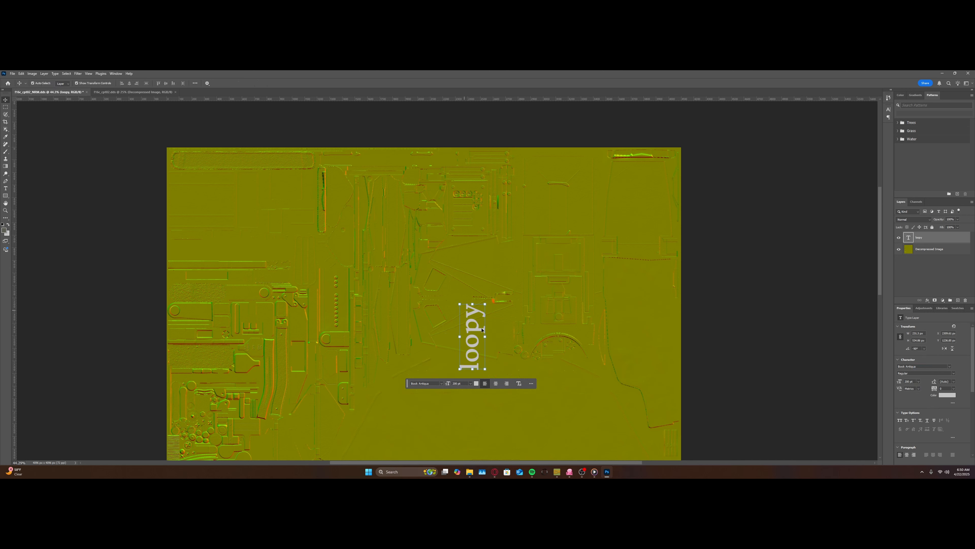
left_click_drag(477, 343, 453, 218)
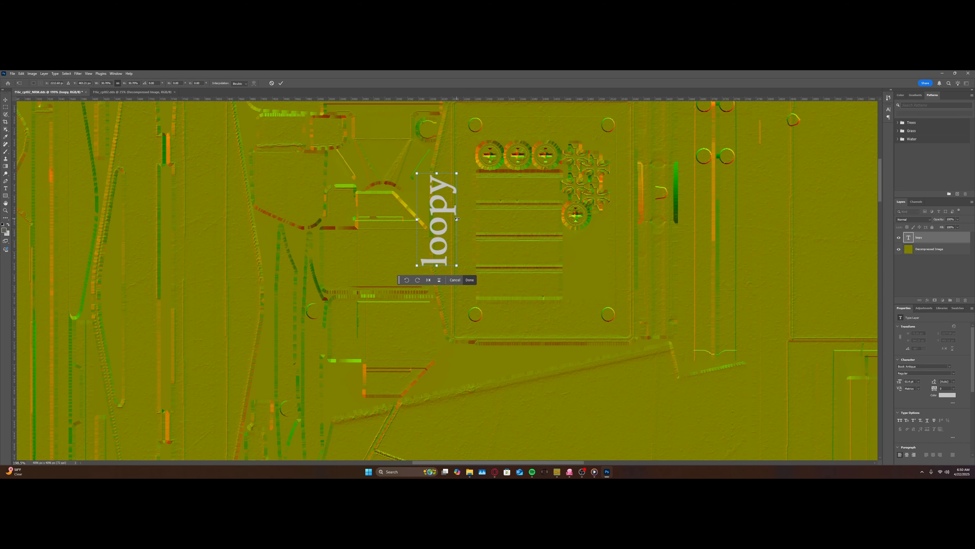
left_click_drag(457, 219, 434, 219)
left_click(475, 255)
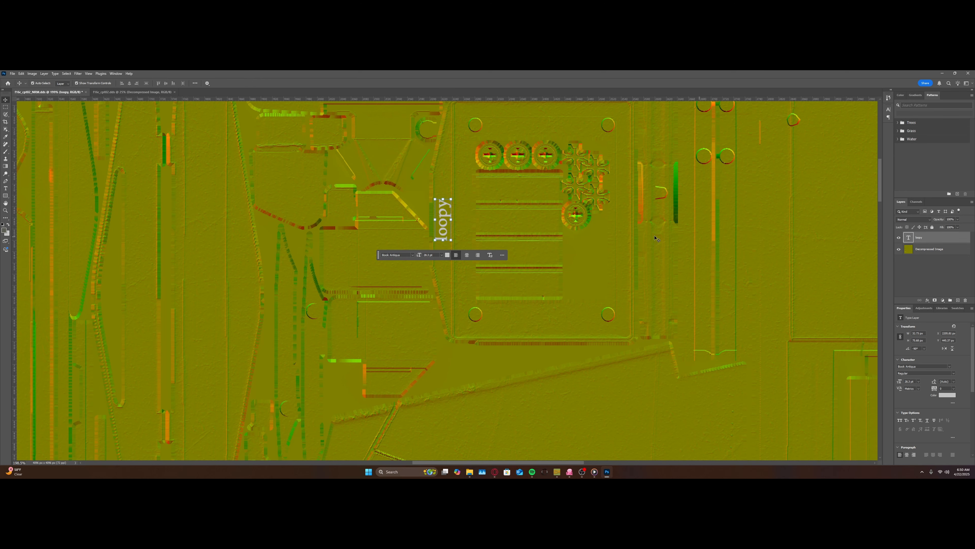
Step: Paste a copy of the "loopy" text layer into the F16c_cpt02 image
left_click(117, 92)
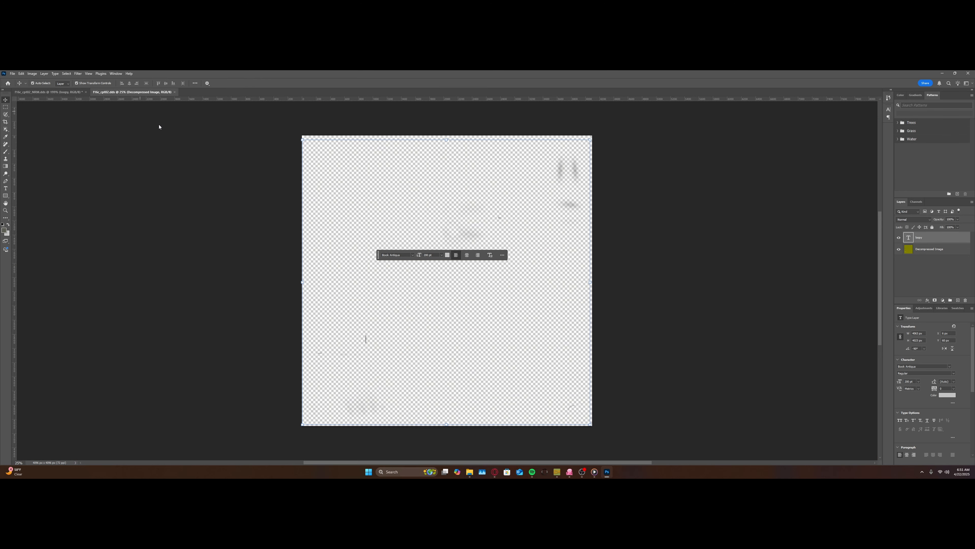
key("ctrl+v")
scroll(446, 280, "up", 2)
scroll(445, 280, "up", 4)
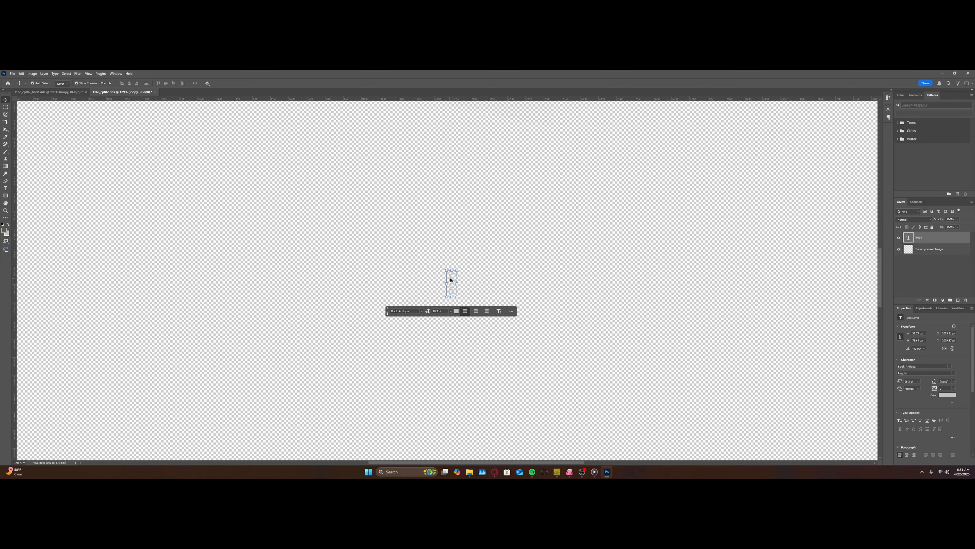
scroll(475, 281, "down", 2)
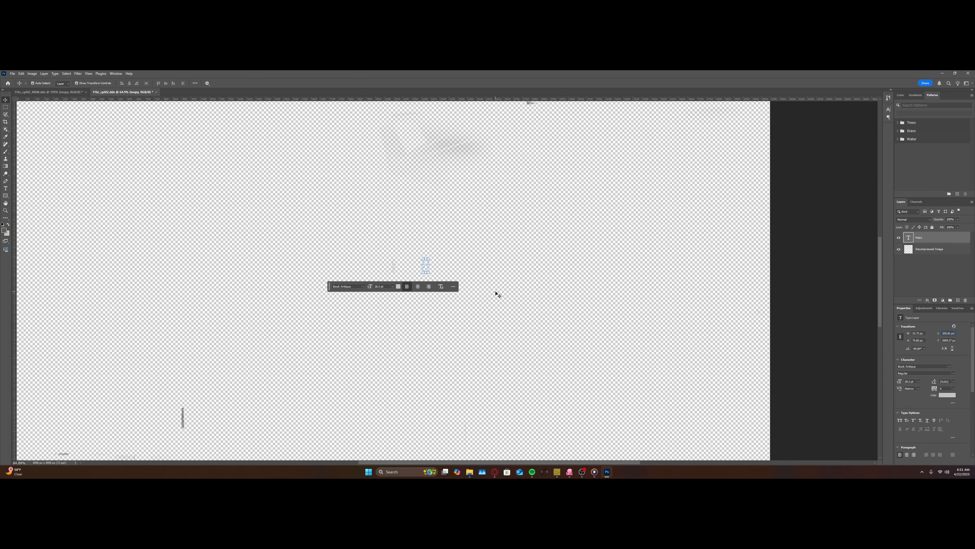
Step: Set the Y position of the "loopy" text in F16c_cpt02 to about 445 px, matching the text in F16c_cpt02_NRM
left_click(59, 93)
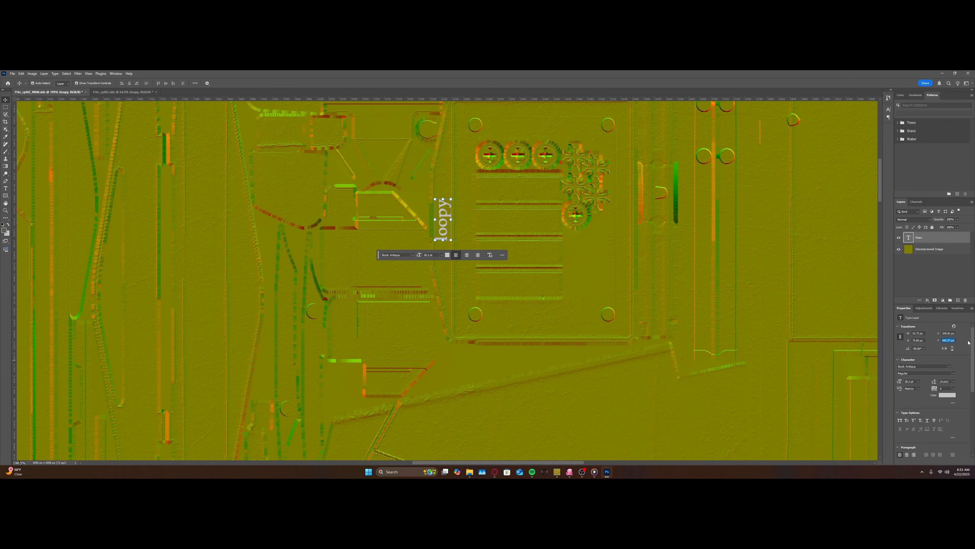
left_click(122, 92)
double_click(943, 340)
type("445")
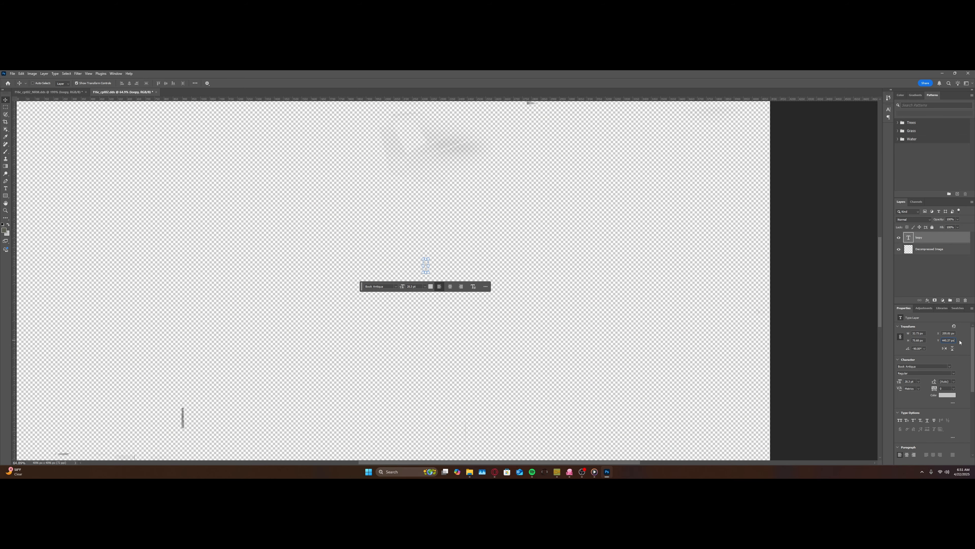
key("Return")
scroll(468, 273, "up", 3)
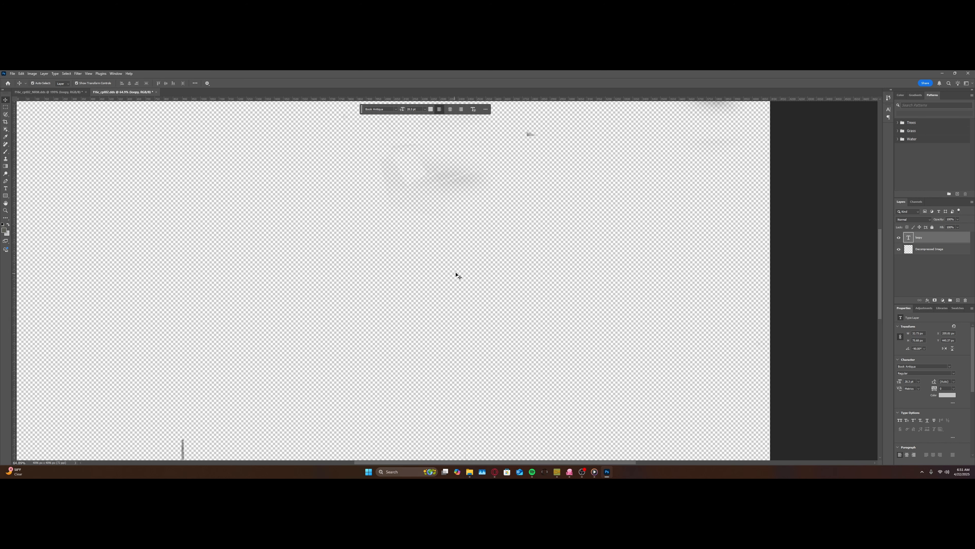
scroll(457, 265, "up", 8)
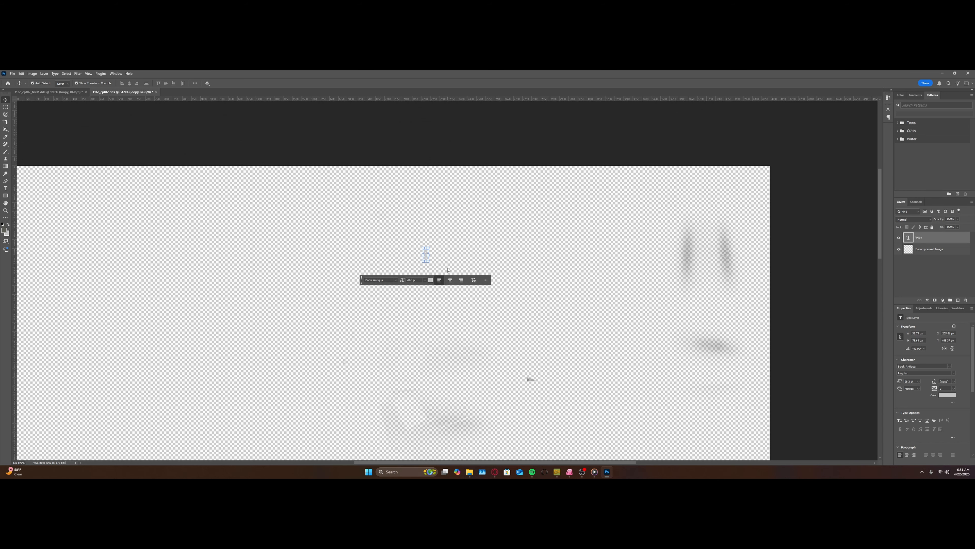
scroll(430, 273, "up", 10)
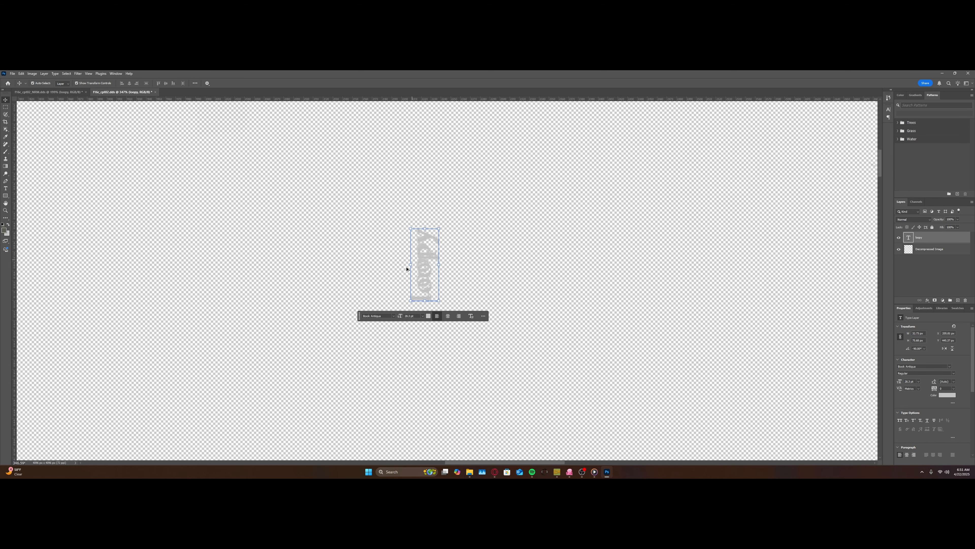
scroll(431, 244, "down", 10)
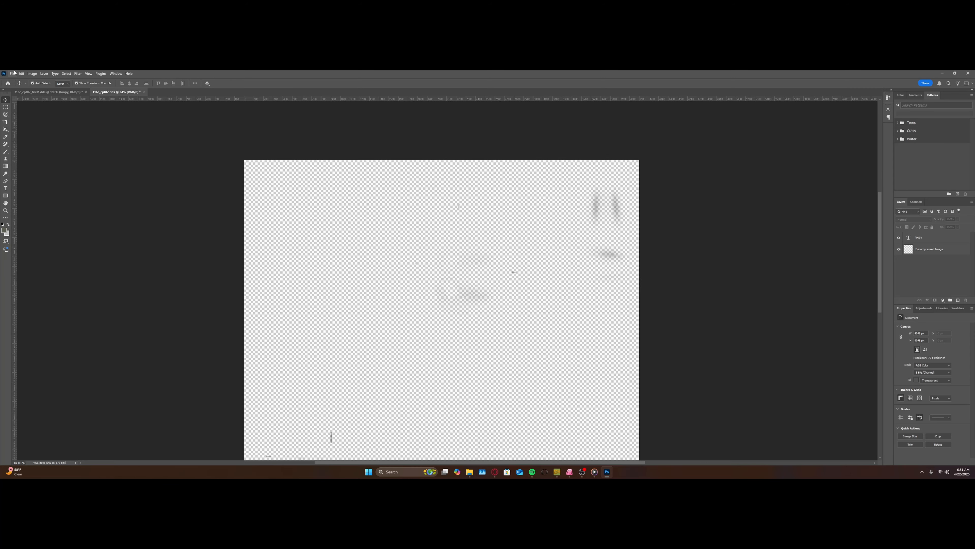
Step: Start saving a DDS copy named F16c_cpt02 into the Cockpit folder of the F-16c bl.50 Template under Skin work > Templates
left_click(12, 74)
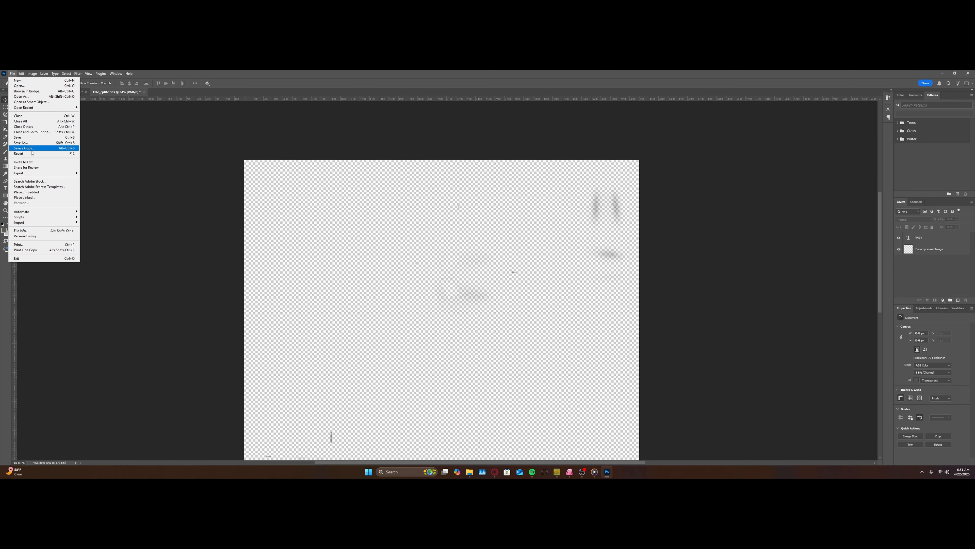
left_click(23, 148)
left_click(62, 234)
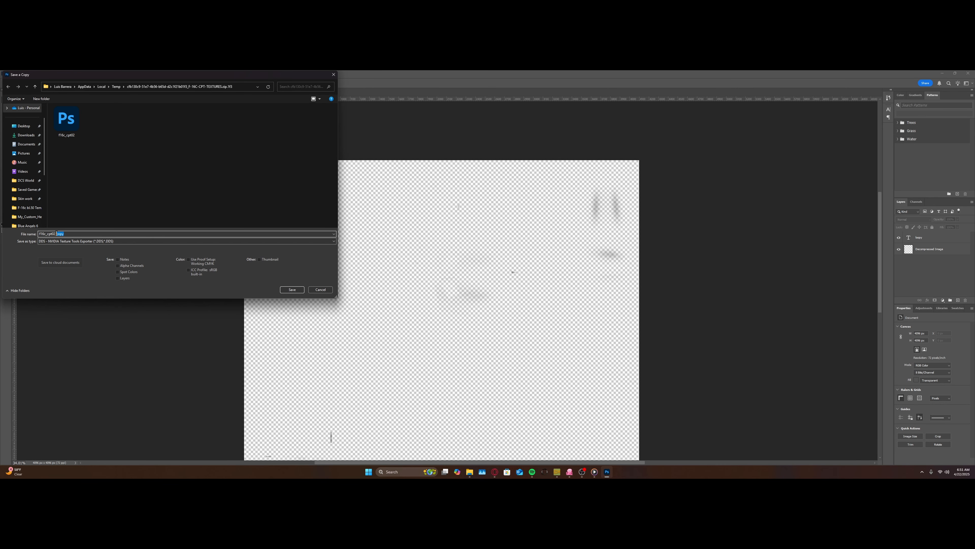
key("BackSpace")
left_click(25, 198)
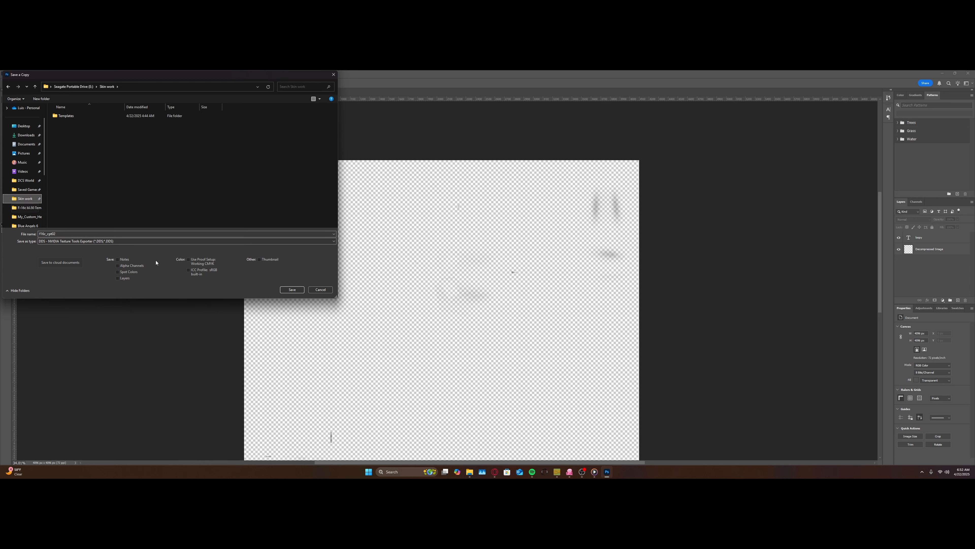
double_click(67, 116)
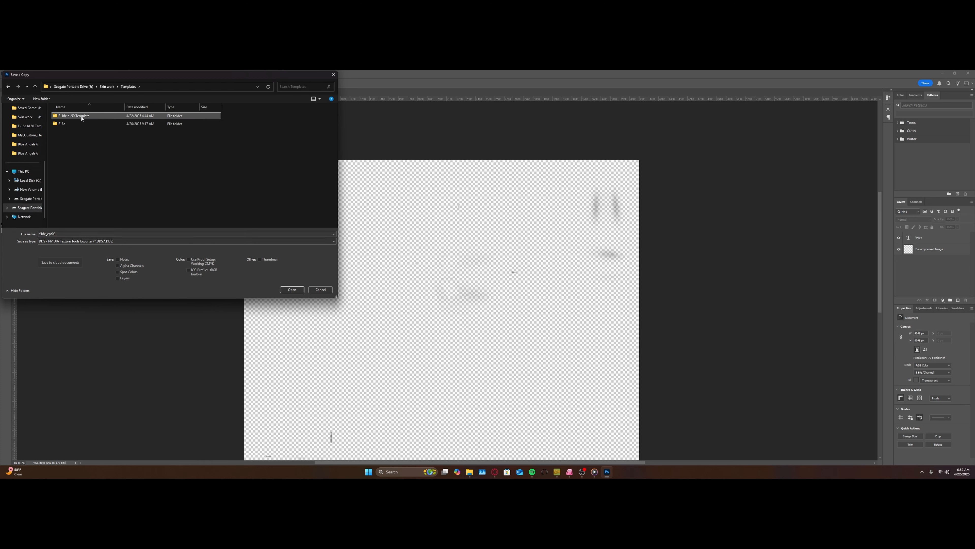
double_click(82, 116)
double_click(83, 115)
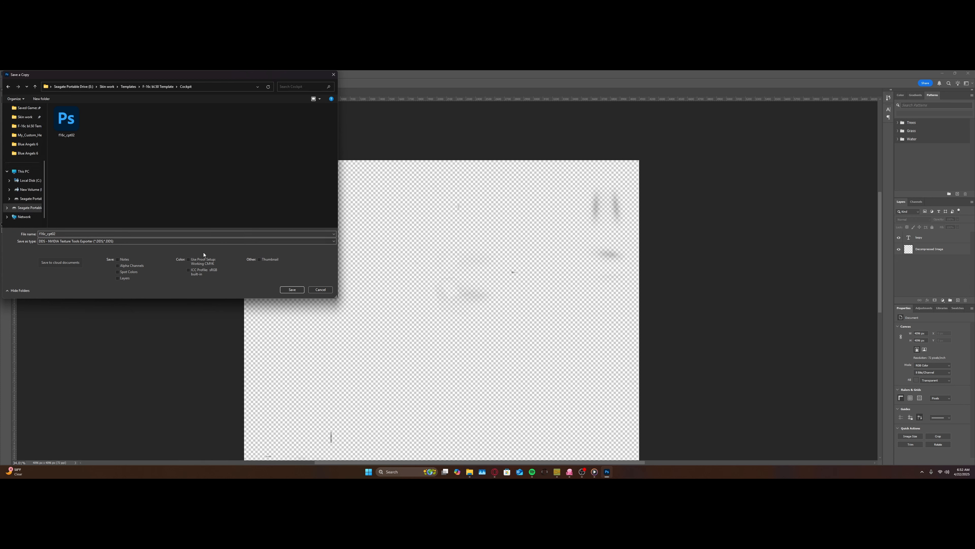
Step: Name the copy F16c_cpt02_test and export it as a BC7 DDS texture with the highest compression effort
left_click(127, 234)
left_click(127, 234)
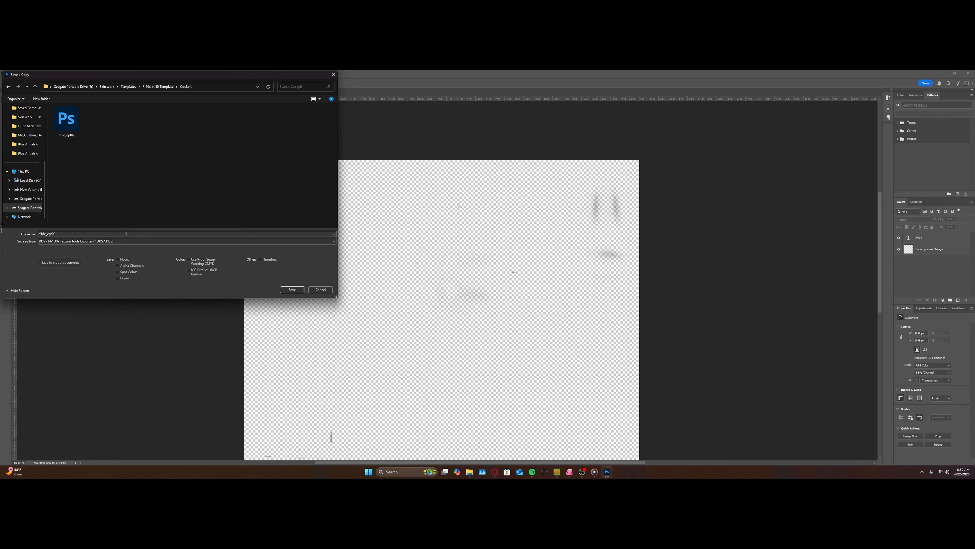
double_click(126, 234)
left_click(125, 234)
left_click(291, 290)
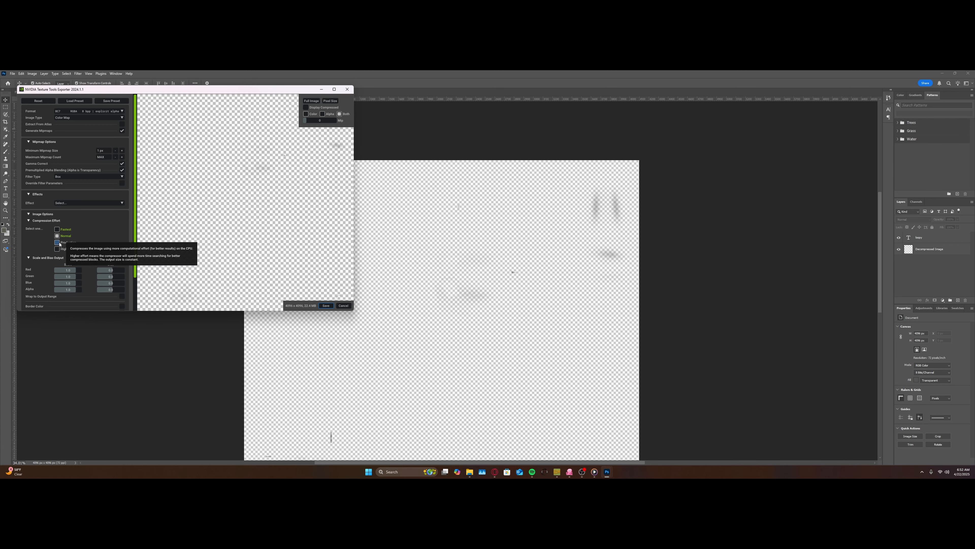
left_click(57, 249)
left_click(326, 306)
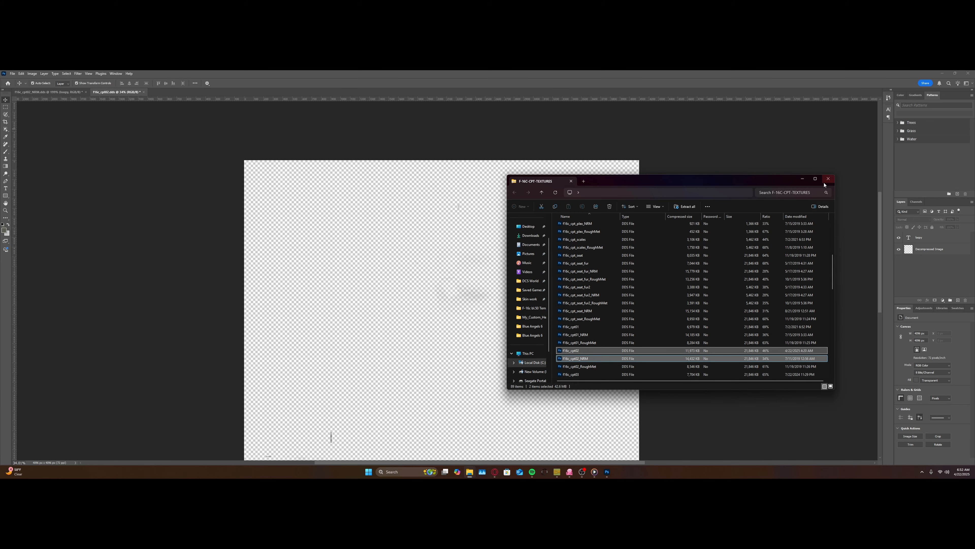
Step: Close the texture archive window and Task Manager, and open the F-16c bl.50 Template's Cockpit folder in File Explorer
left_click(828, 181)
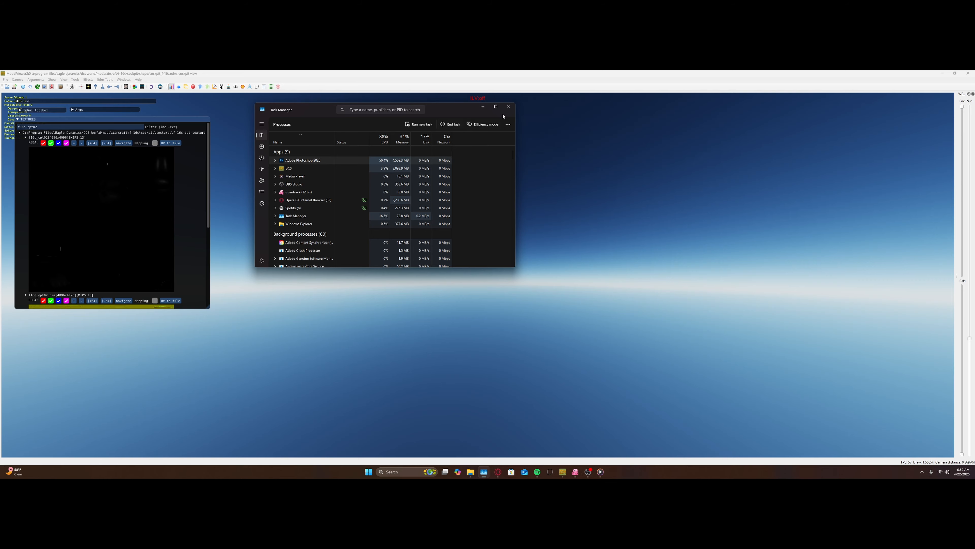
key("alt+F4")
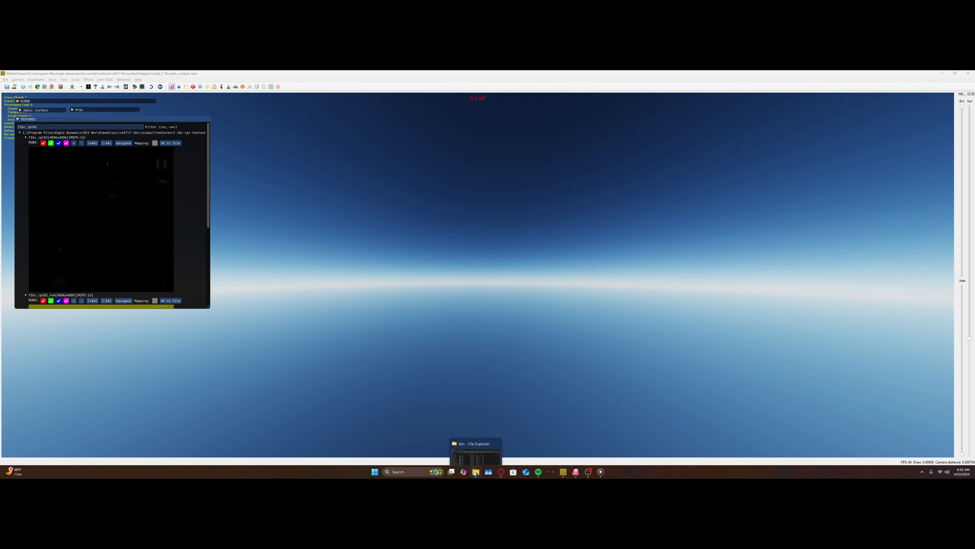
left_click(475, 438)
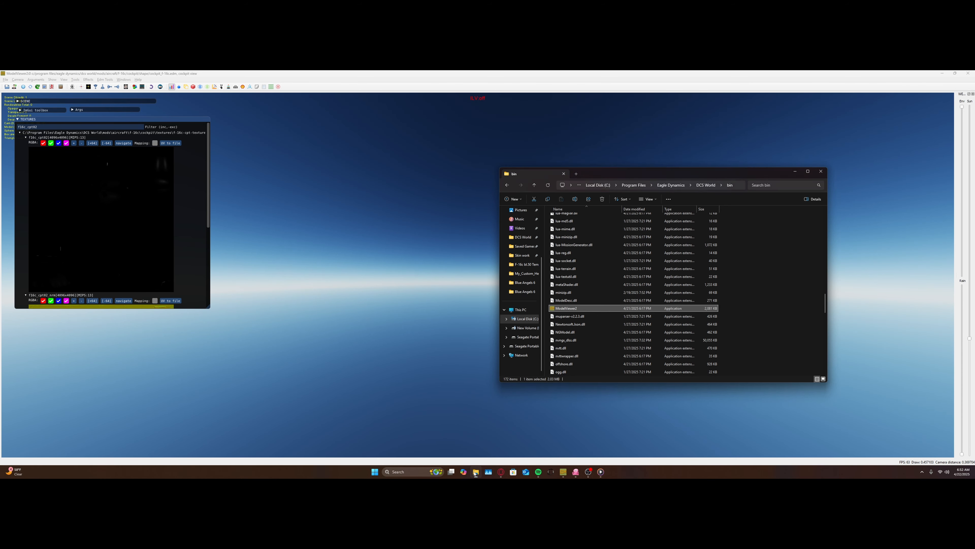
left_click(523, 256)
double_click(574, 218)
double_click(576, 219)
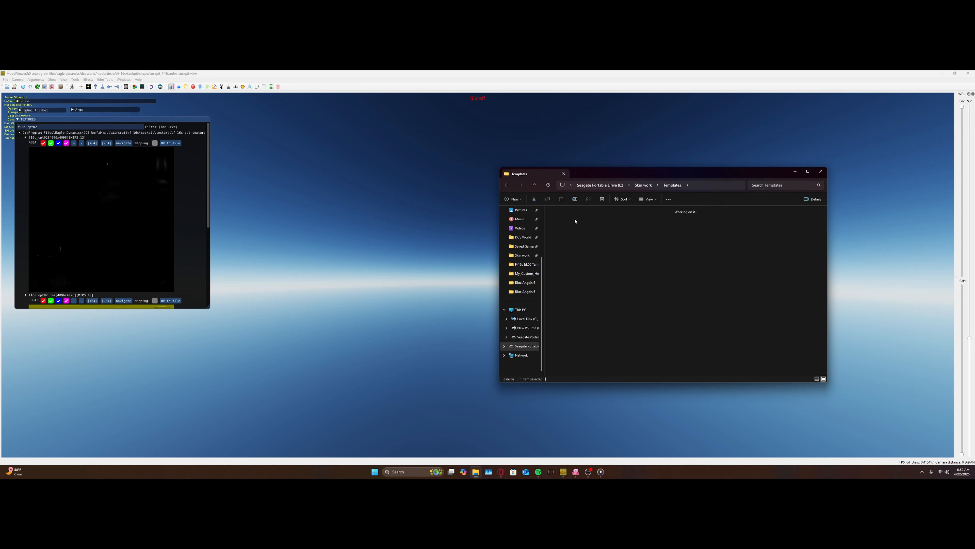
double_click(565, 222)
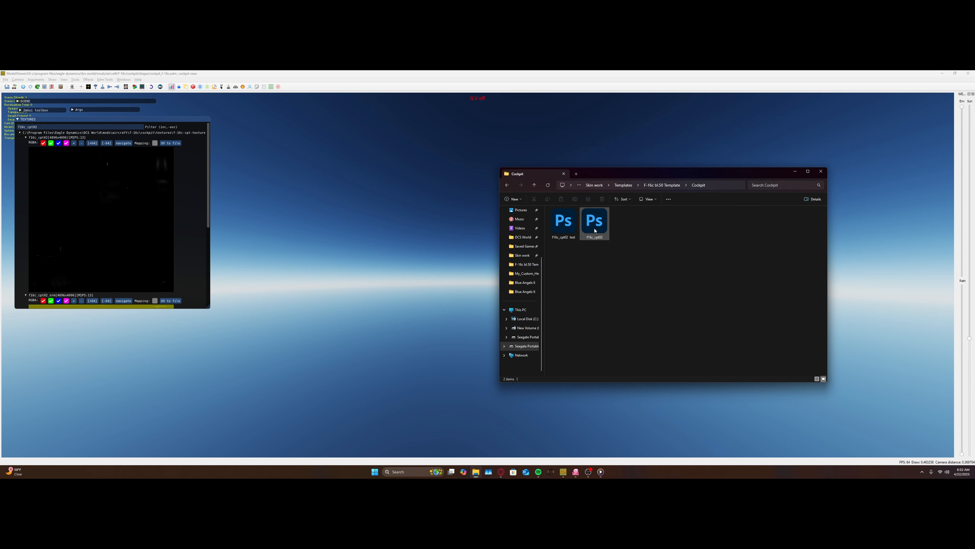
Step: Close ModelViewer and delete the F16c_cpt02_test file from the Cockpit folder
left_click(568, 227)
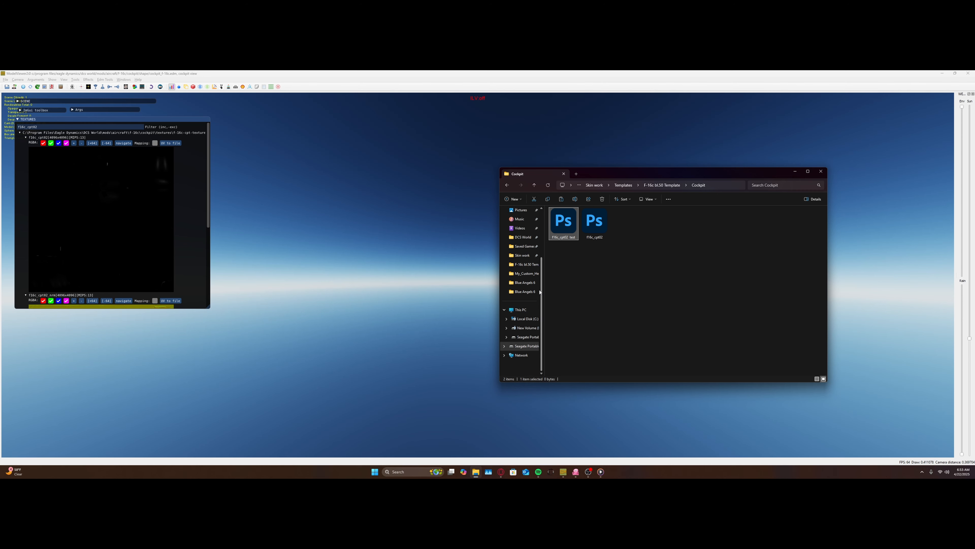
left_click(973, 72)
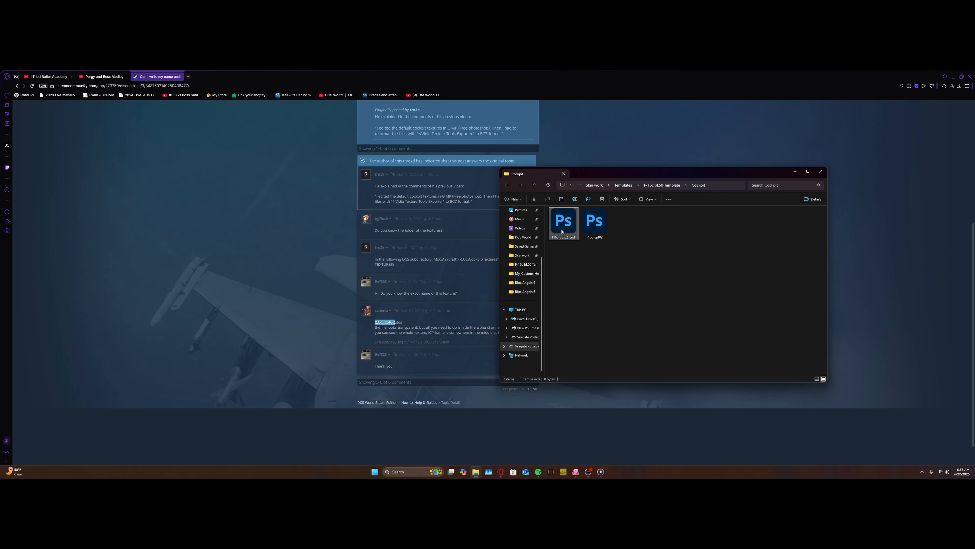
key("Delete")
left_click(821, 171)
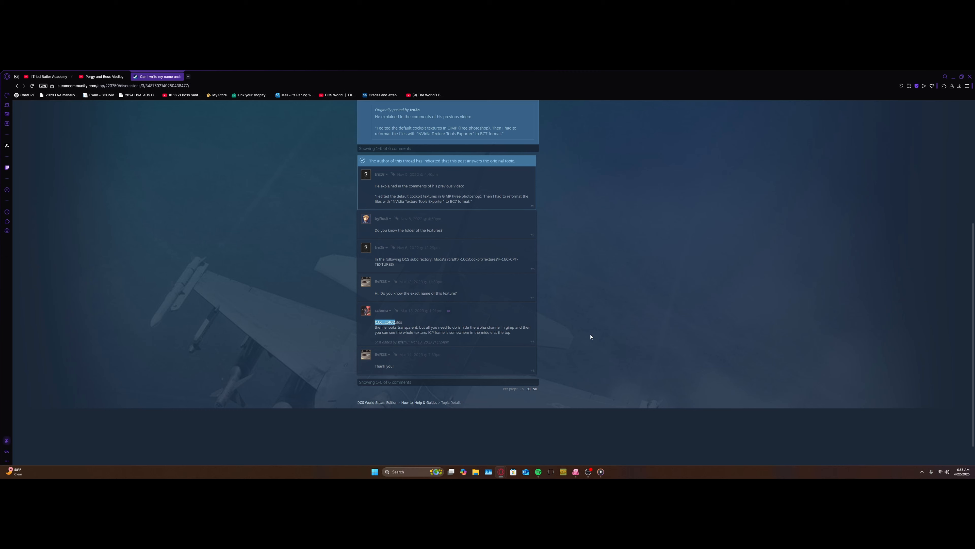
Step: Launch WinRAR and dismiss its trial notification
key("super")
type("win")
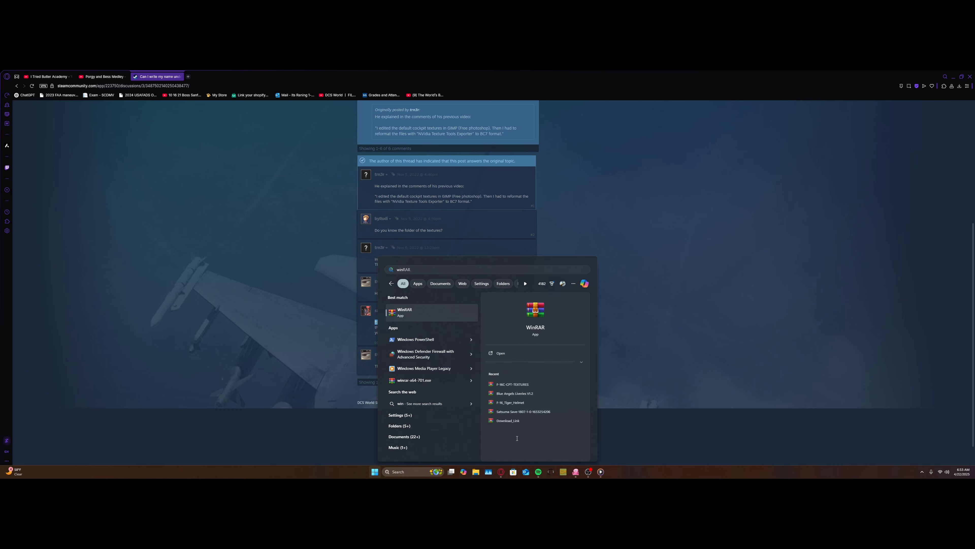
key("Return")
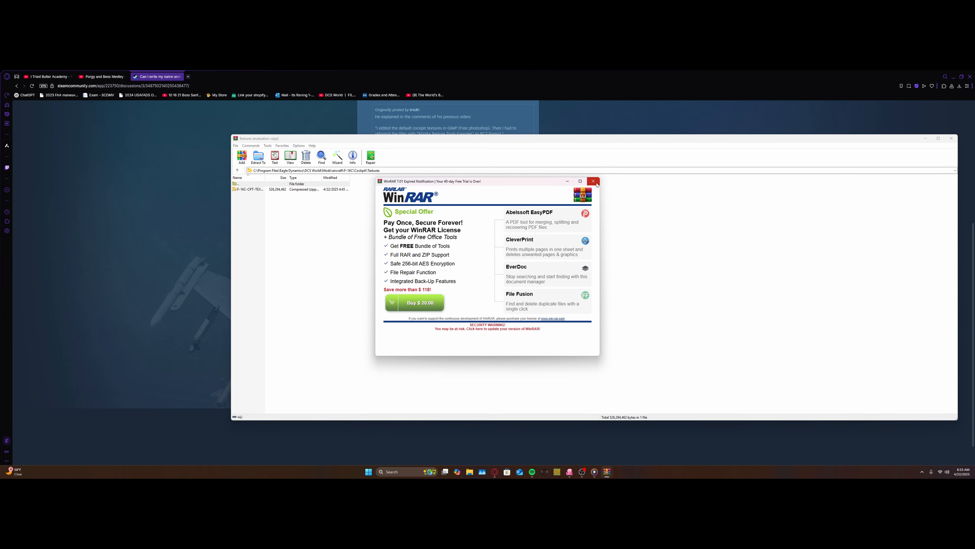
left_click(593, 183)
Step: Go up from the F-16C cockpit Textures folder to the root of drive C: in WinRAR
double_click(312, 185)
double_click(301, 184)
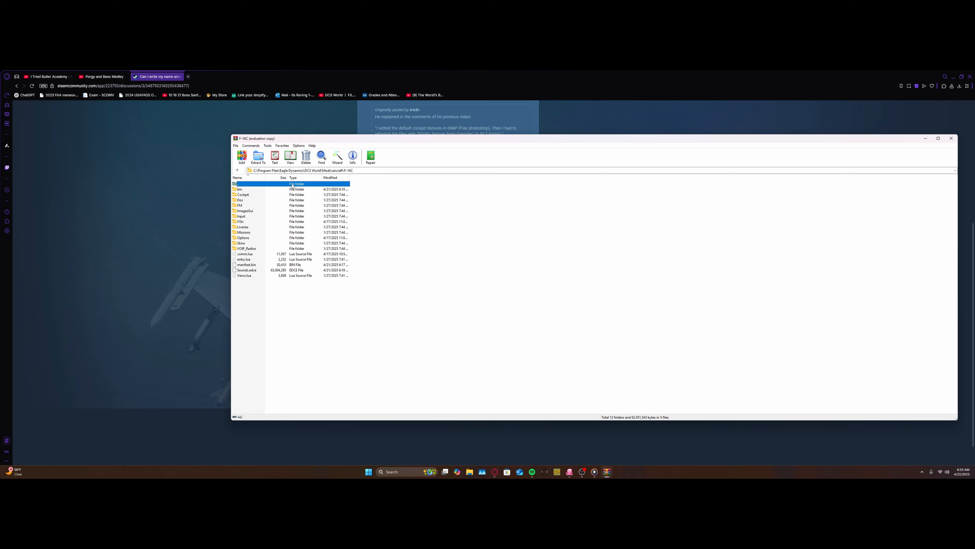
double_click(293, 184)
double_click(293, 184)
double_click(292, 184)
double_click(293, 184)
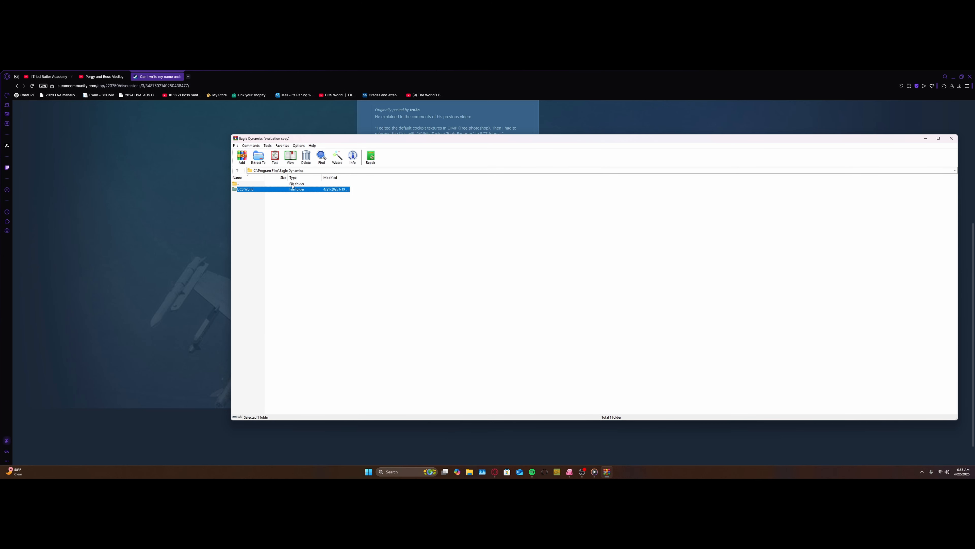
double_click(292, 185)
double_click(292, 184)
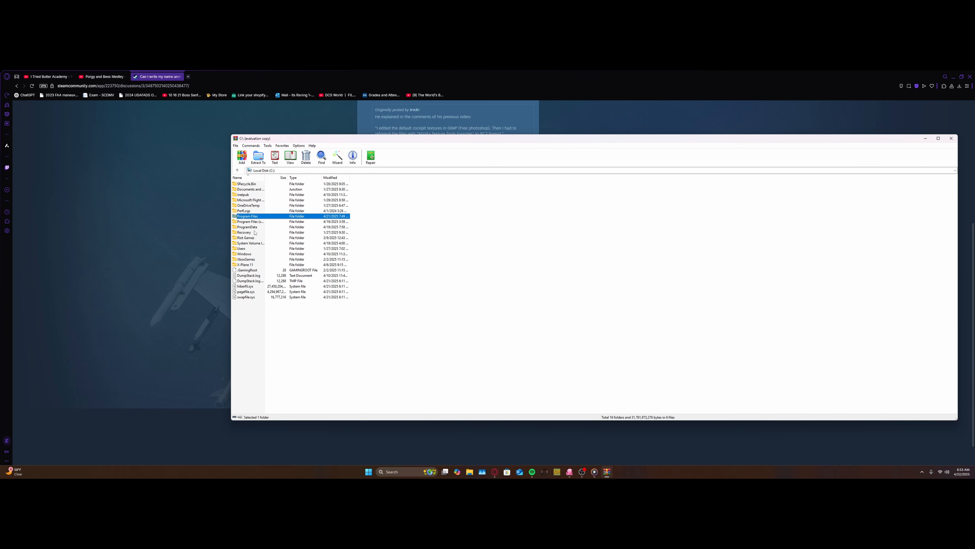
Step: Browse to Program Files\Eagle Dynamics\DCS World\Mods\aircraft\F-16C\Cockpit\Textures and open the F-16C-CPT-TEXTURES.zip archive
double_click(252, 217)
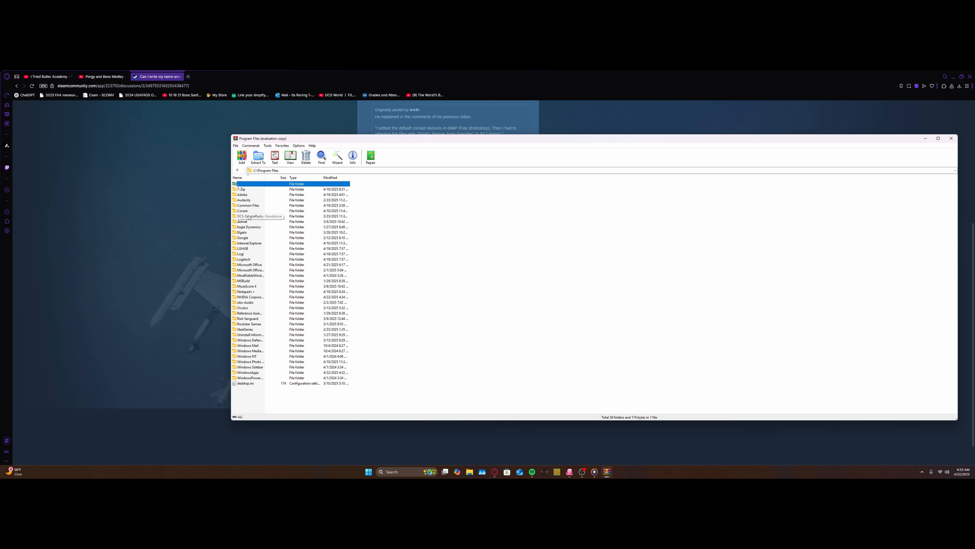
double_click(249, 227)
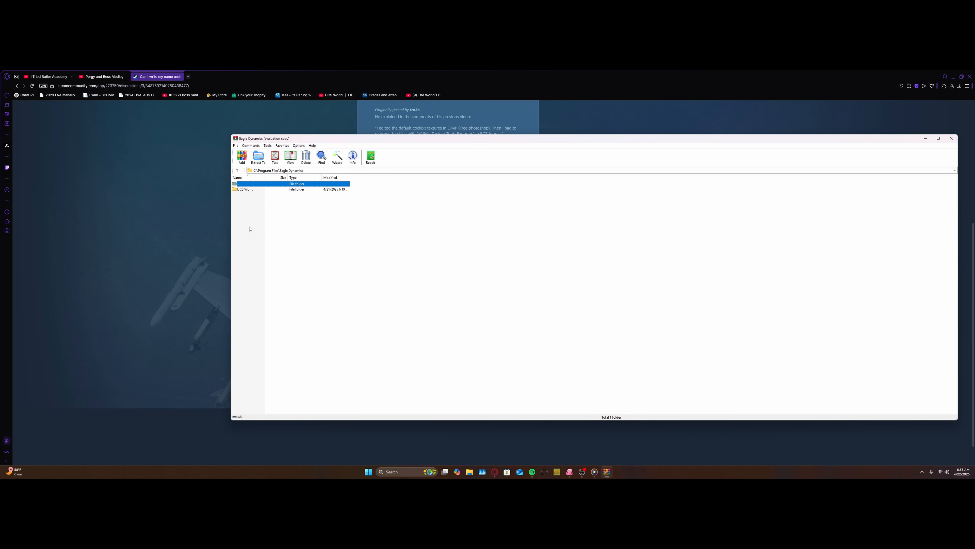
double_click(250, 190)
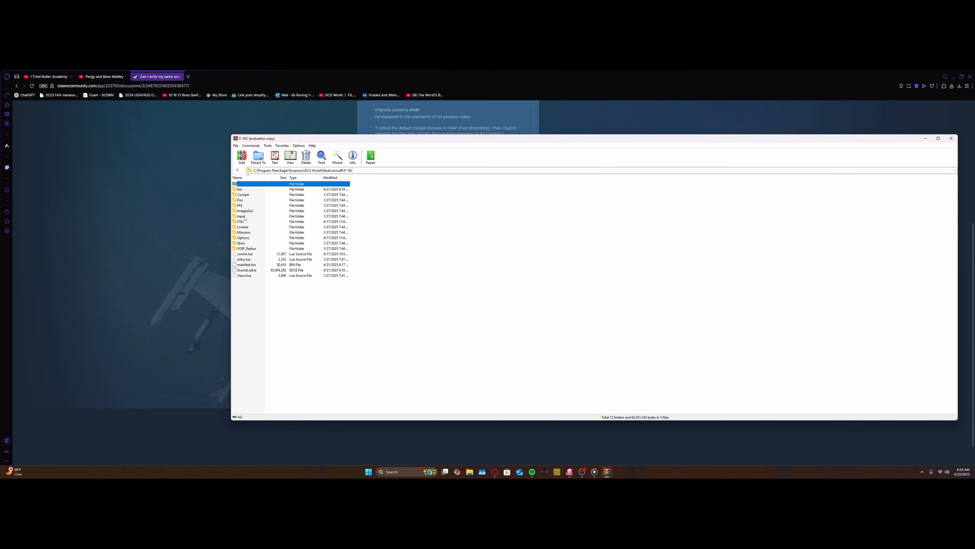
double_click(243, 194)
double_click(253, 206)
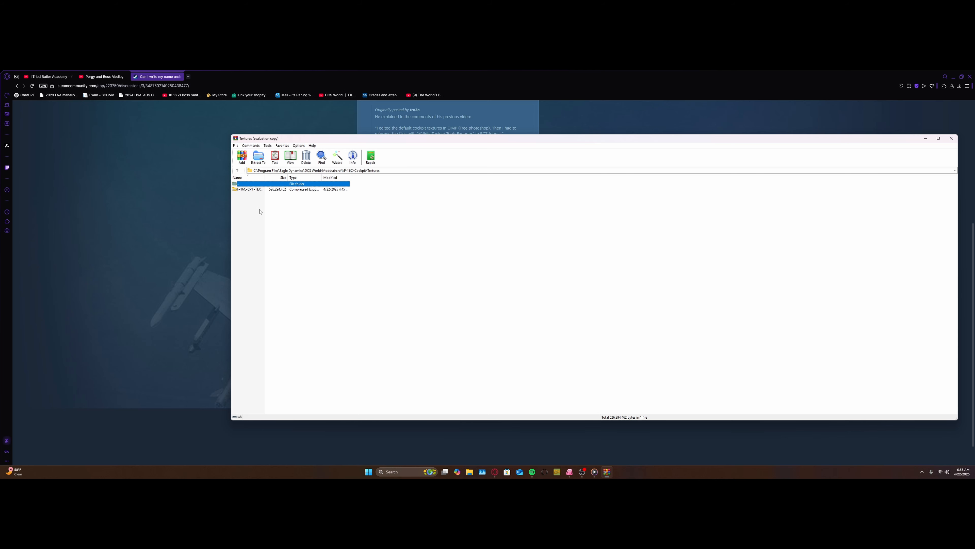
double_click(257, 190)
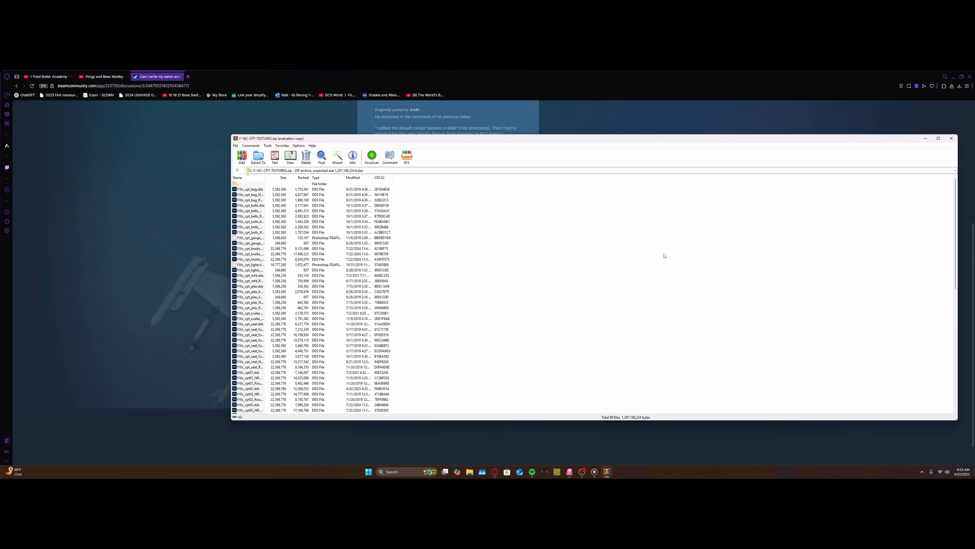
Step: Start adding files to the F-16C-CPT-TEXTURES.zip archive, cancel the archive settings and close WinRAR
key("ctrl+v")
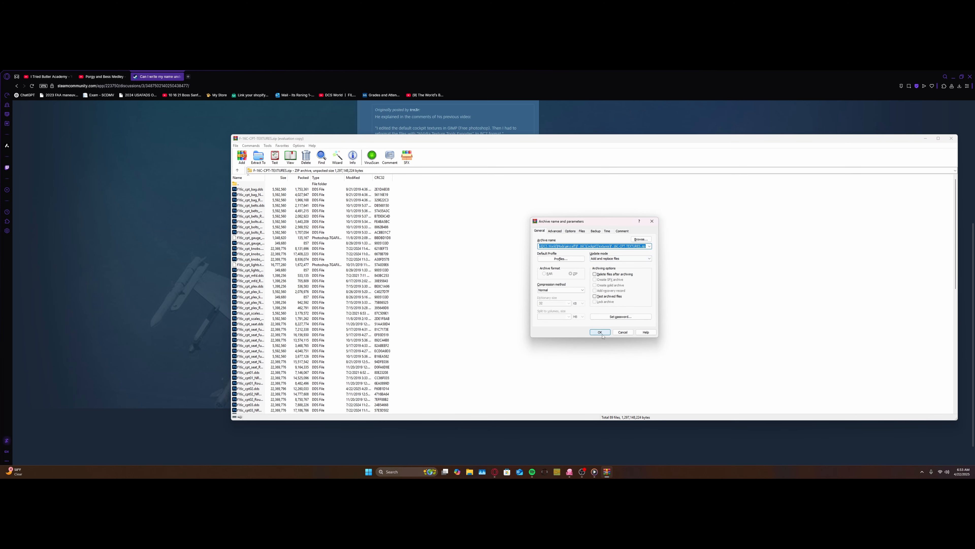
left_click(652, 222)
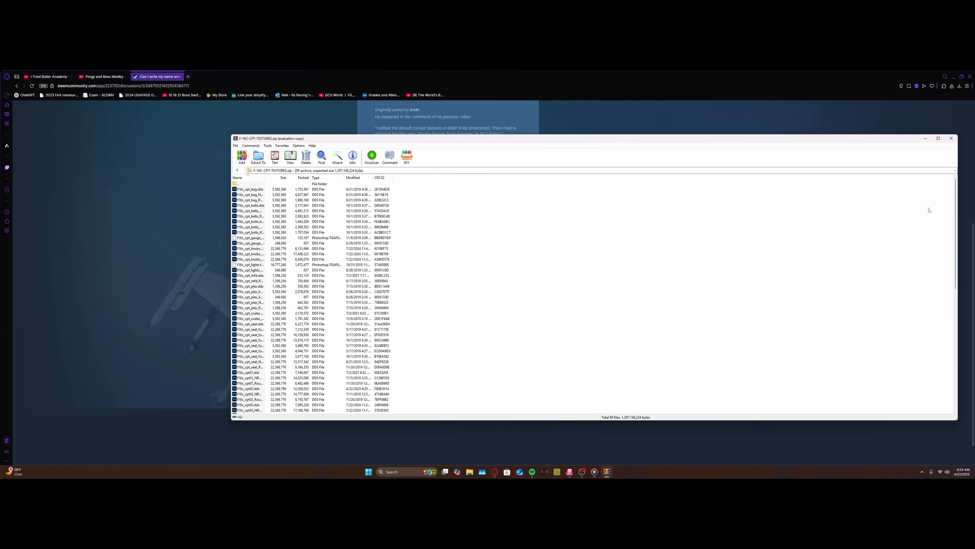
left_click(952, 143)
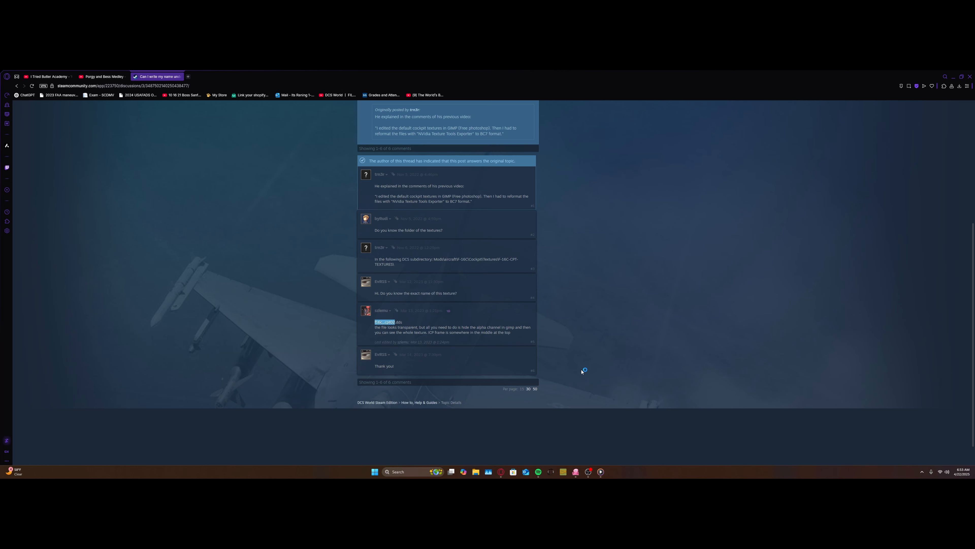
Step: Look through the DCS World bin folder in File Explorer for the model viewer application, then close the folder window
left_click(475, 473)
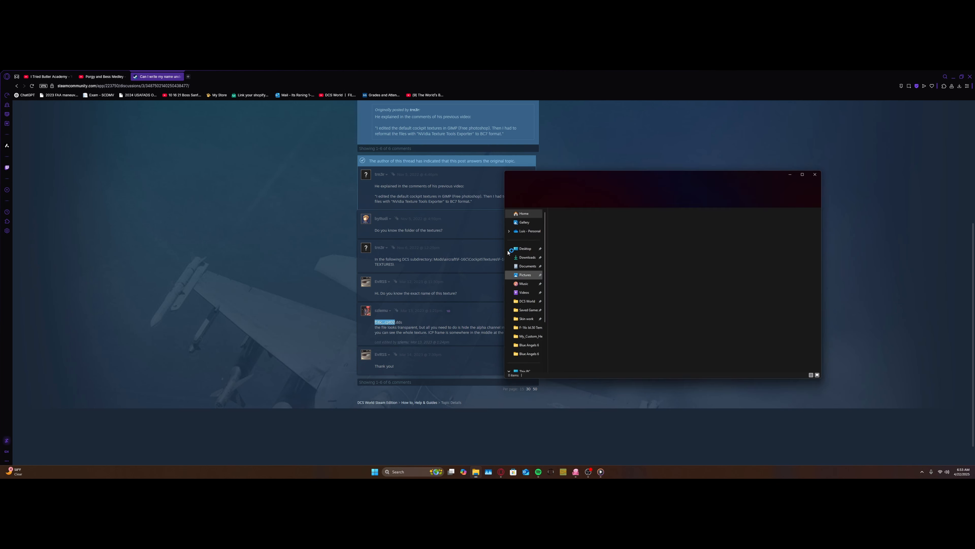
left_click(525, 303)
double_click(563, 282)
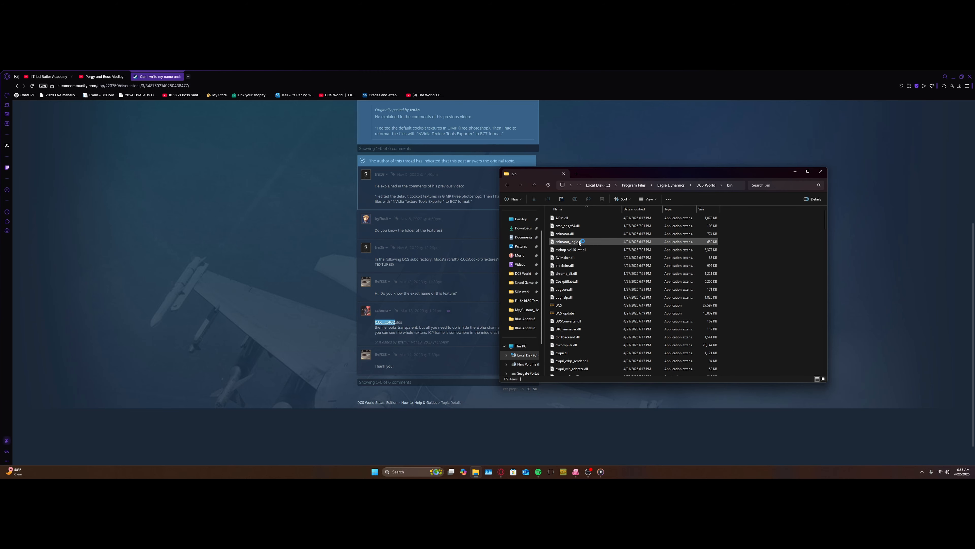
scroll(589, 304, "down", 10)
scroll(584, 327, "down", 20)
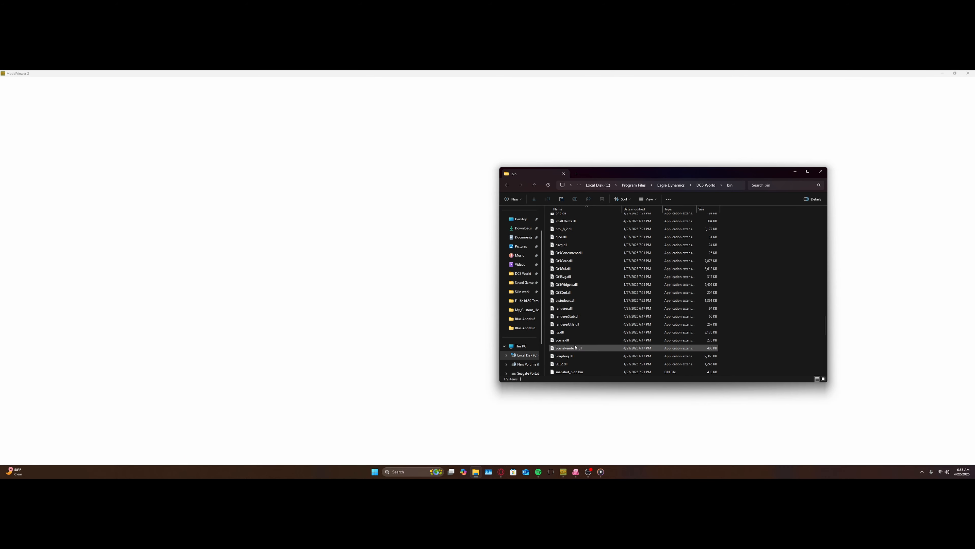
scroll(575, 346, "down", 6)
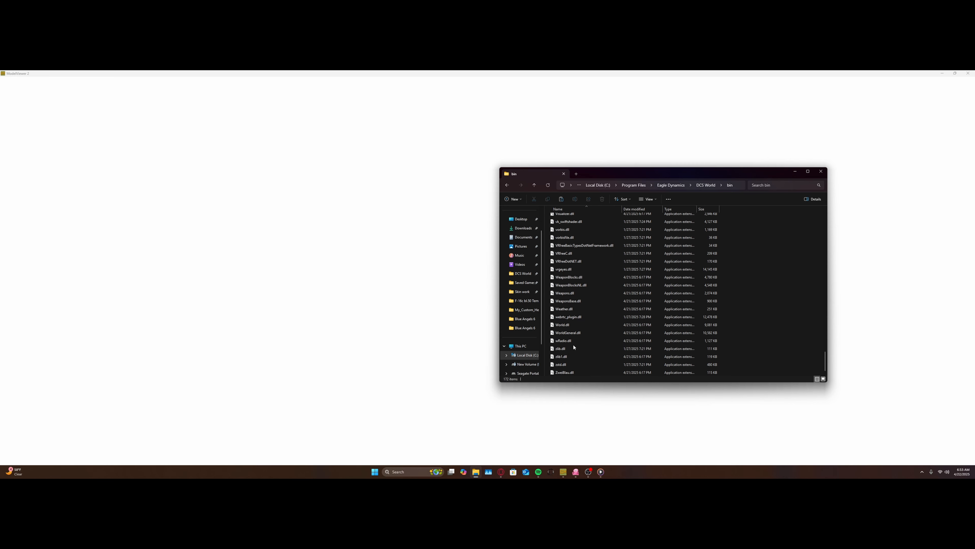
left_click(821, 171)
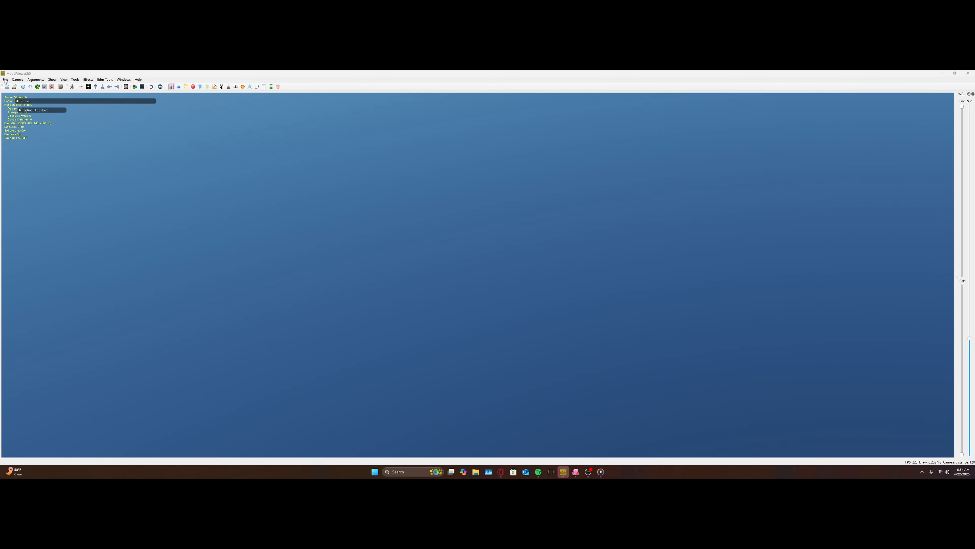
Step: Load the Cockpit_F-16C.EDM model from the F-16C Cockpit\Shape folder in ModelViewer
left_click(6, 79)
left_click(21, 101)
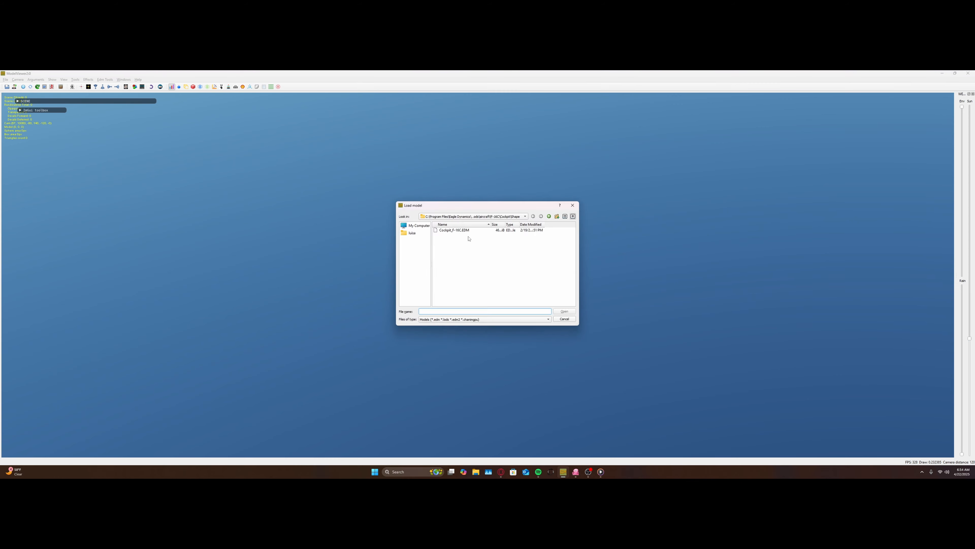
double_click(469, 231)
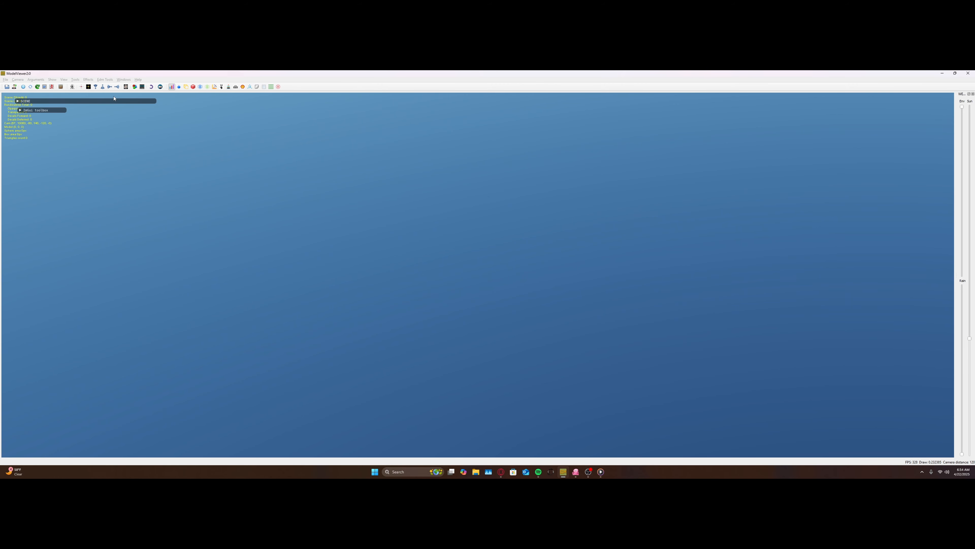
scroll(451, 243, "down", 3)
scroll(452, 243, "up", 2)
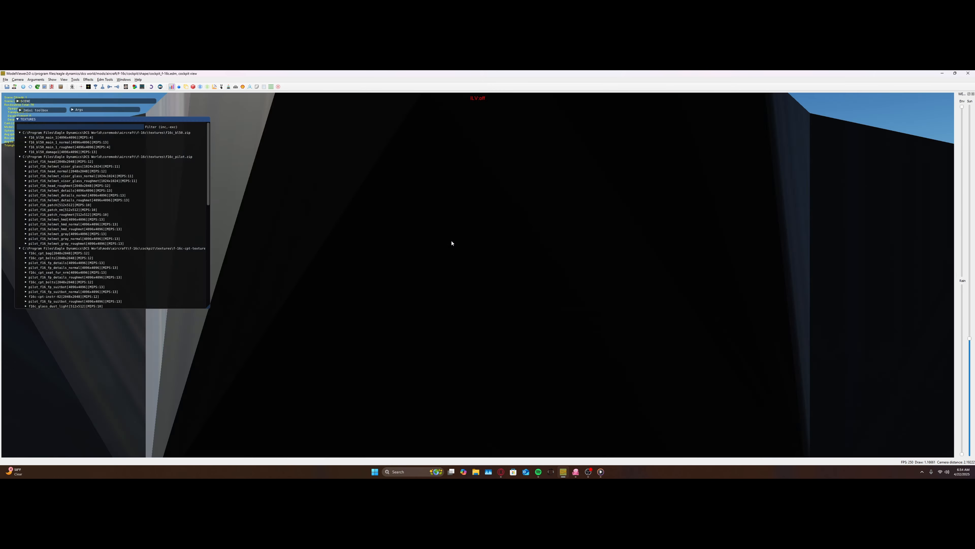
scroll(451, 243, "up", 5)
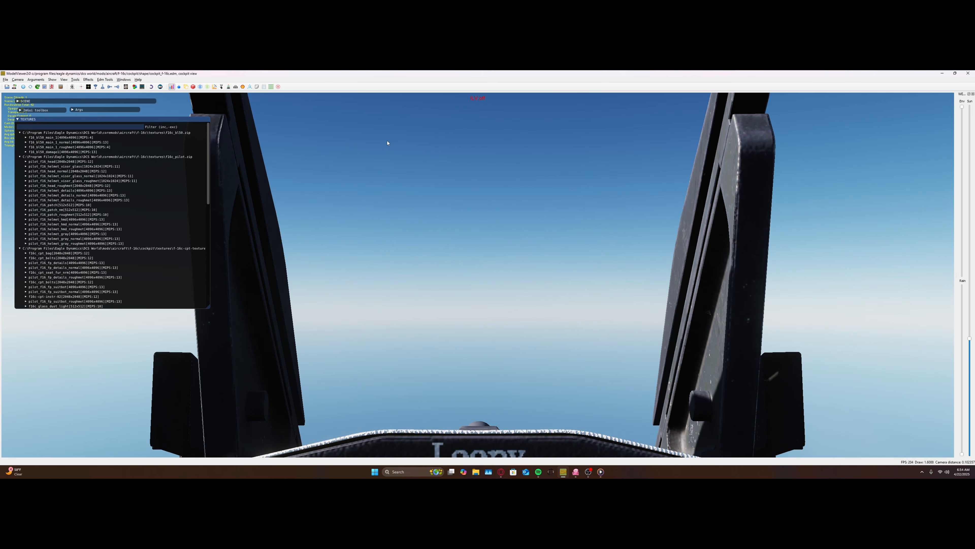
Step: Widen the field of view to 140 deg and examine the custom text above the cockpit's front keypad panel
left_click(160, 86)
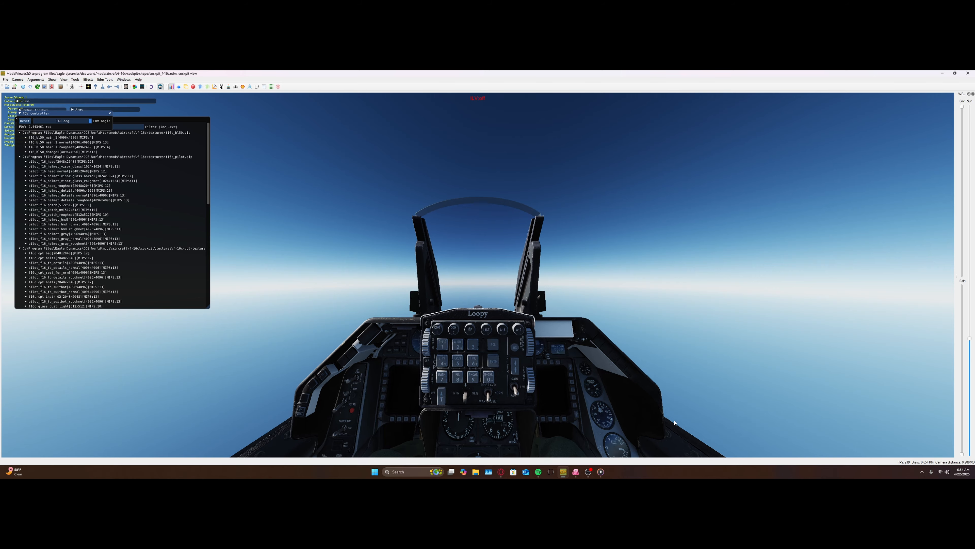
scroll(676, 434, "down", 2)
scroll(696, 429, "down", 2)
left_click_drag(696, 430, 628, 296)
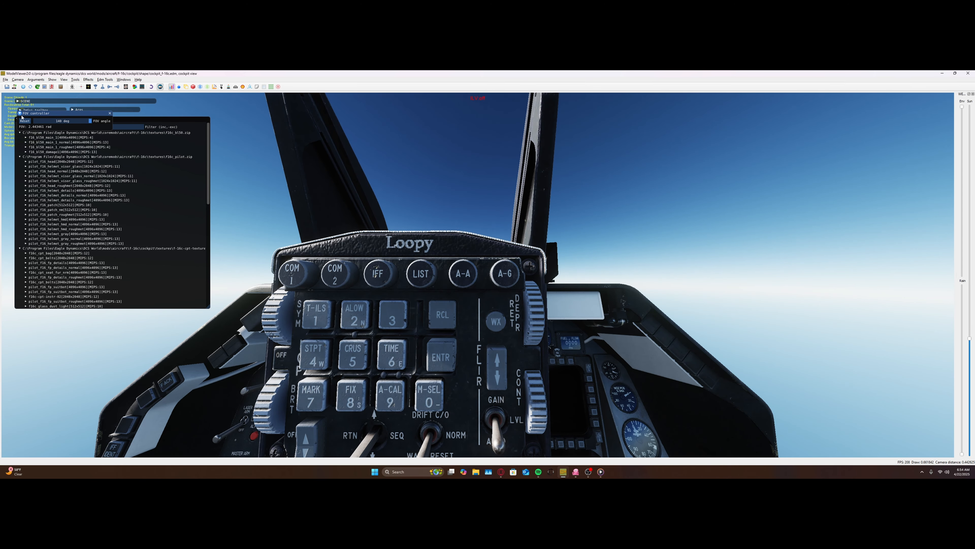